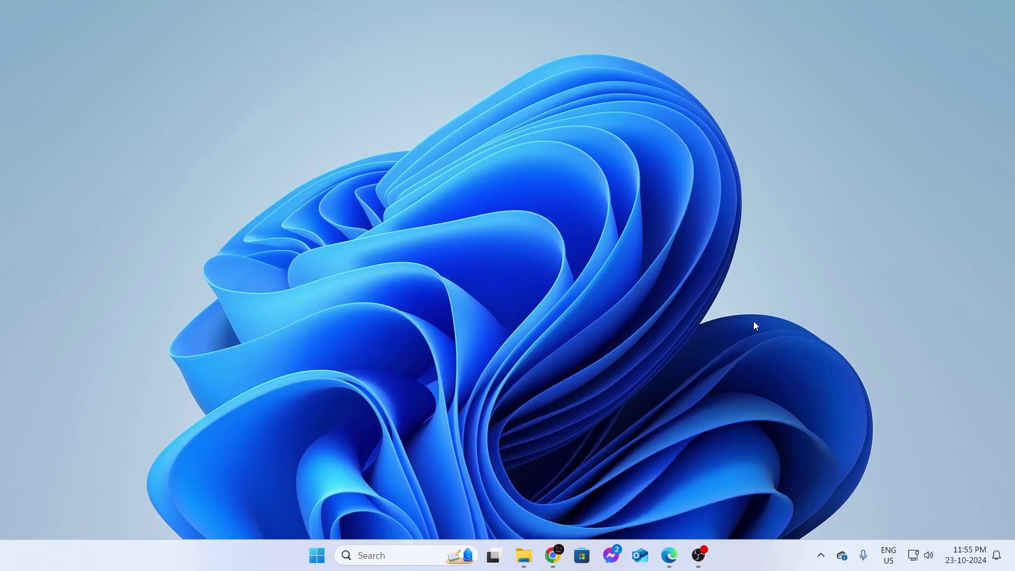
- Launch Windows Settings from the Start right-click menu and go to the System page
{"action": "right_click", "coordinate": [318, 557]}
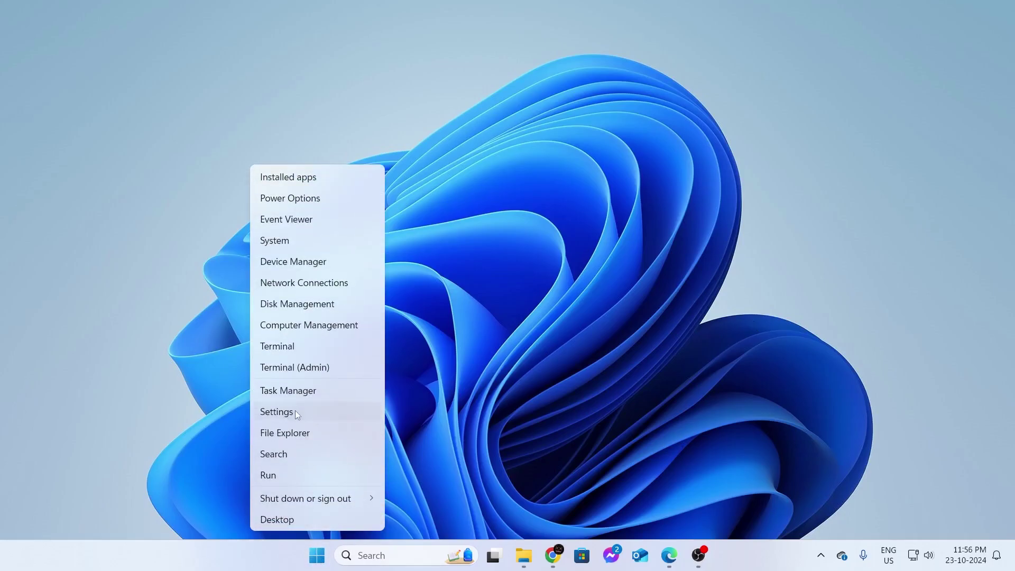
{"action": "left_click", "coordinate": [295, 410]}
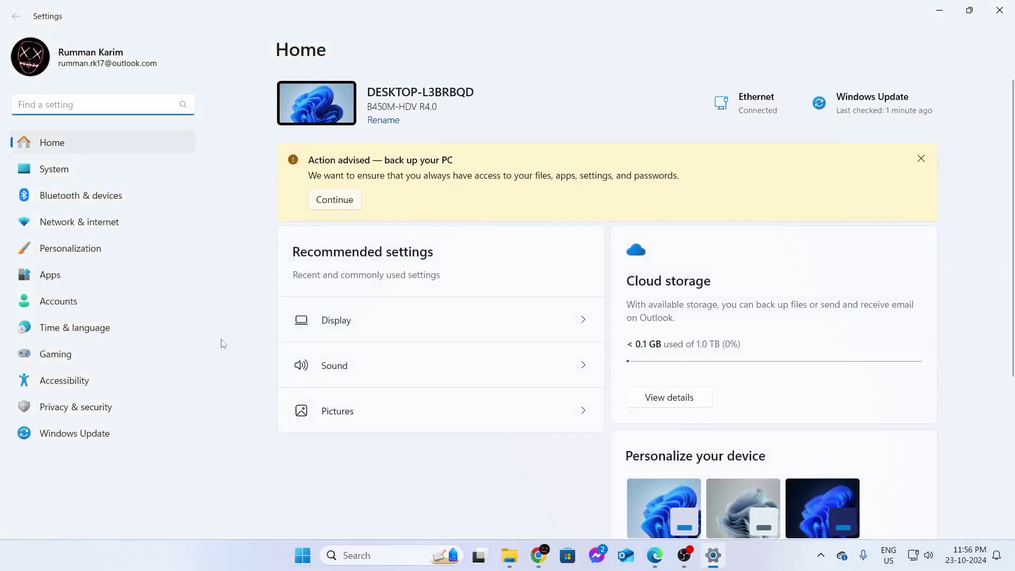
{"action": "left_click", "coordinate": [54, 169]}
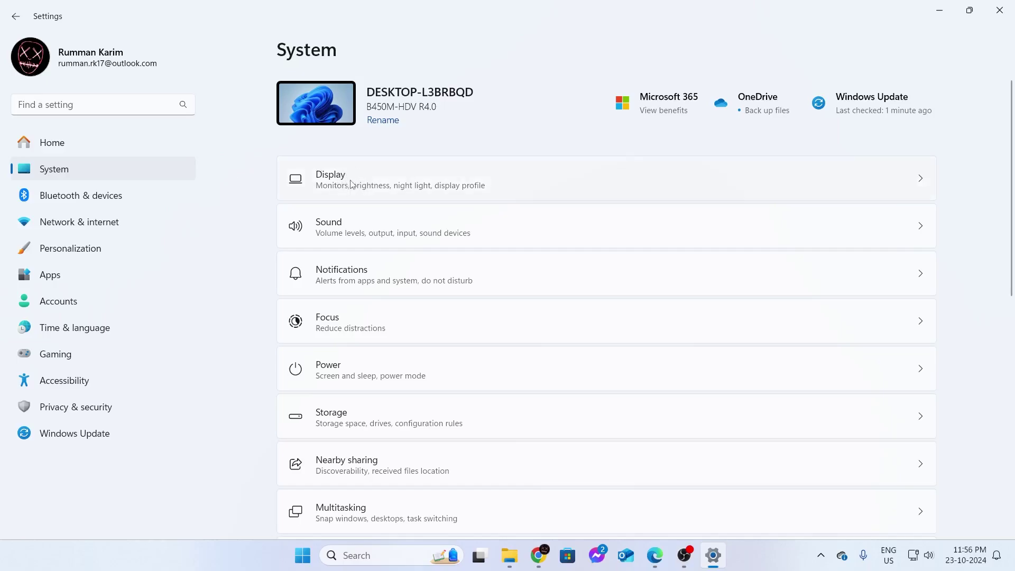
- Run Detect under Display's Multiple displays, which finds no second monitor, then close Settings
{"action": "left_click", "coordinate": [919, 183]}
{"action": "scroll", "coordinate": [981, 233], "scroll_direction": "down", "scroll_amount": 3}
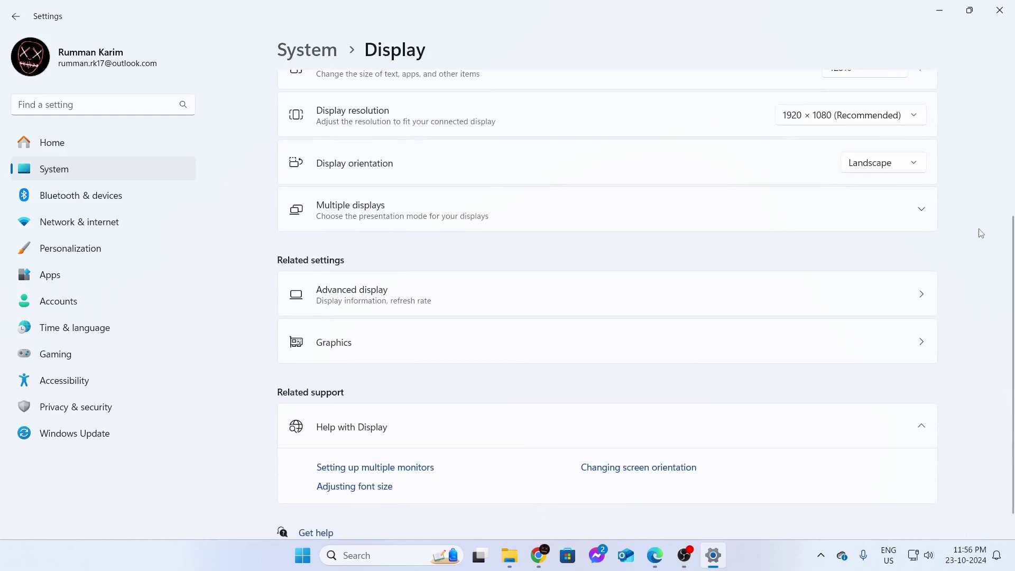
{"action": "scroll", "coordinate": [980, 234], "scroll_direction": "down", "scroll_amount": 1}
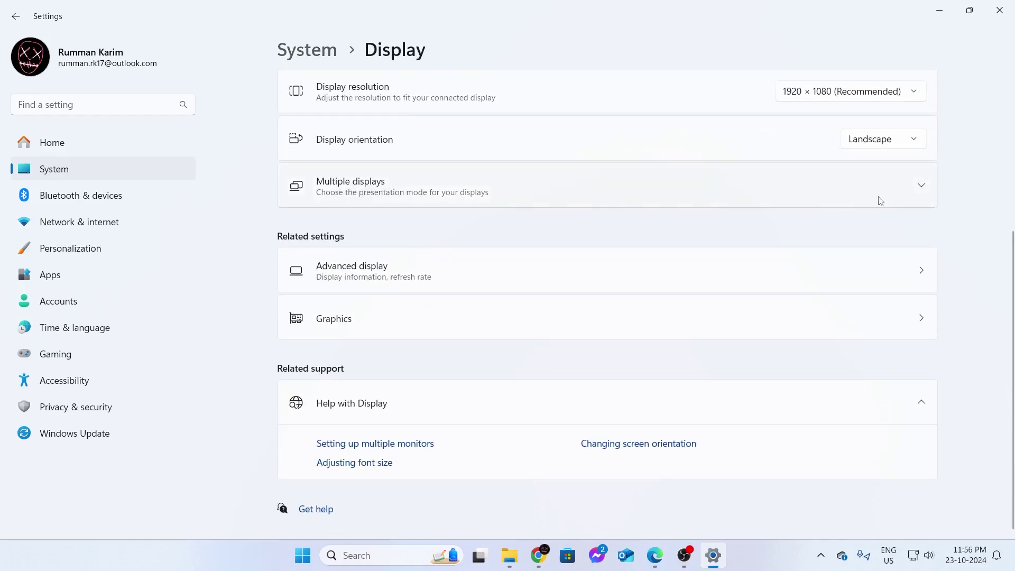
{"action": "left_click", "coordinate": [922, 190]}
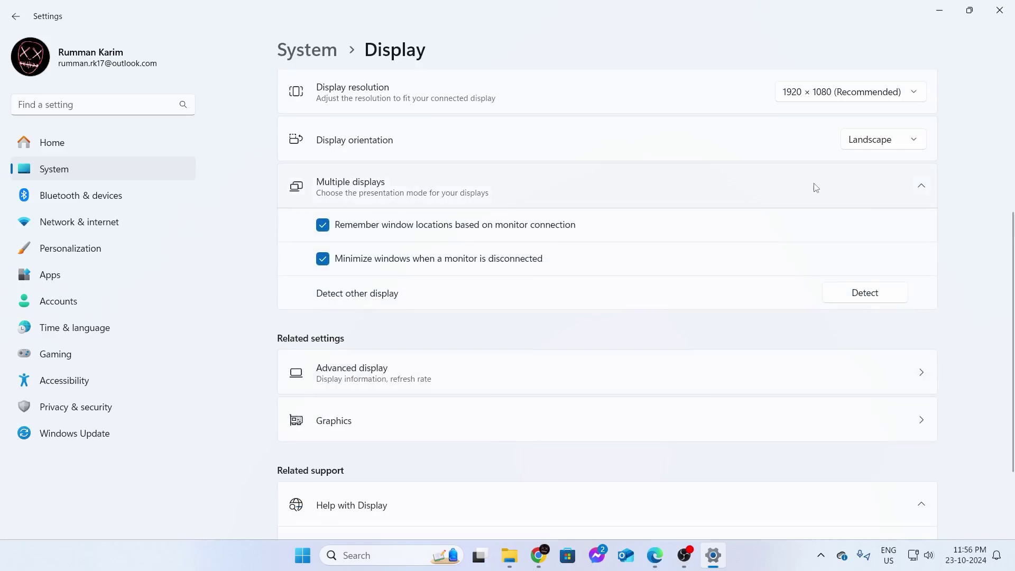
{"action": "left_click", "coordinate": [873, 295]}
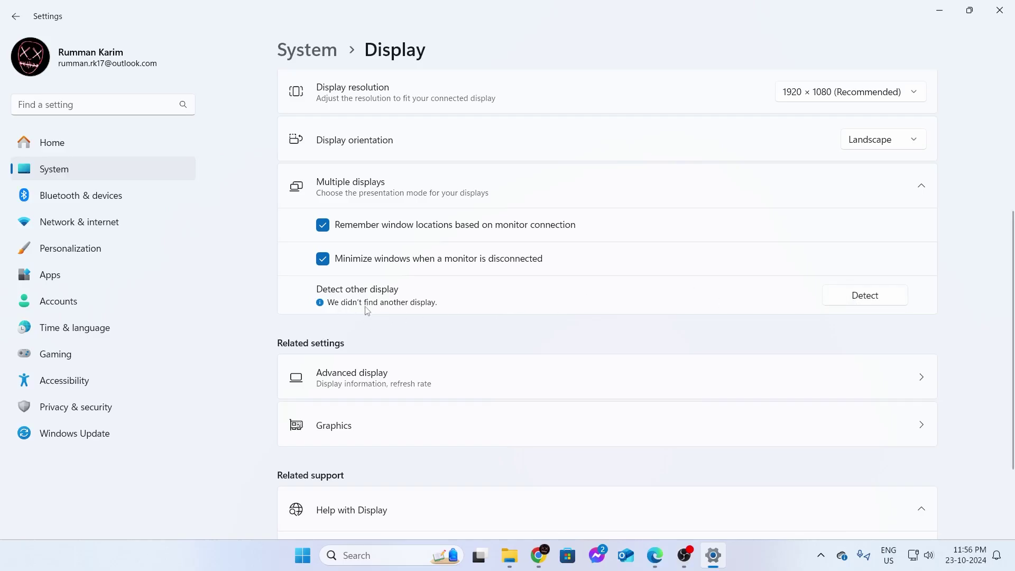
{"action": "left_click", "coordinate": [999, 10]}
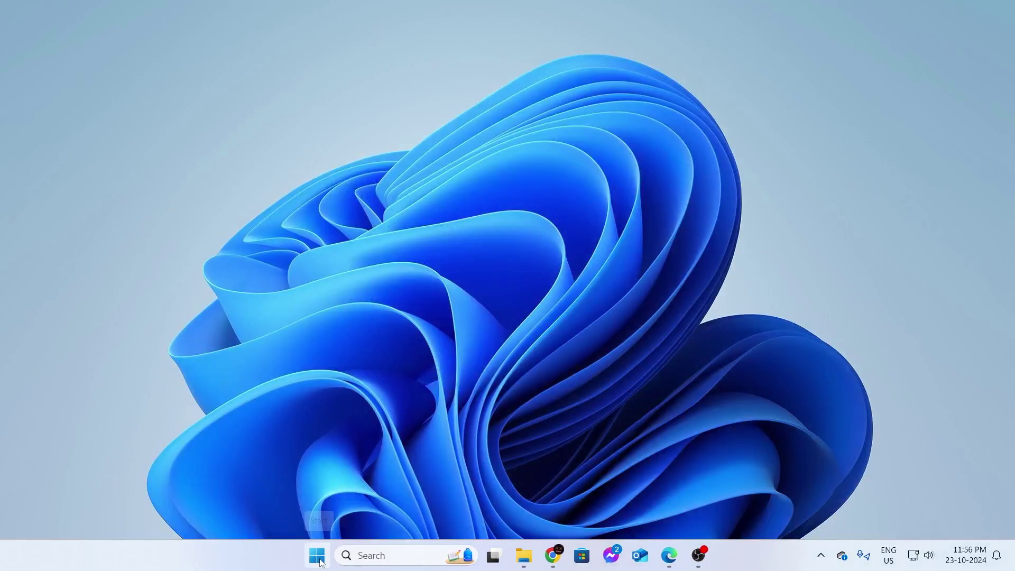
- Open Device Manager and expand Display adapters to select the NVIDIA GeForce GT 1030
{"action": "right_click", "coordinate": [320, 560]}
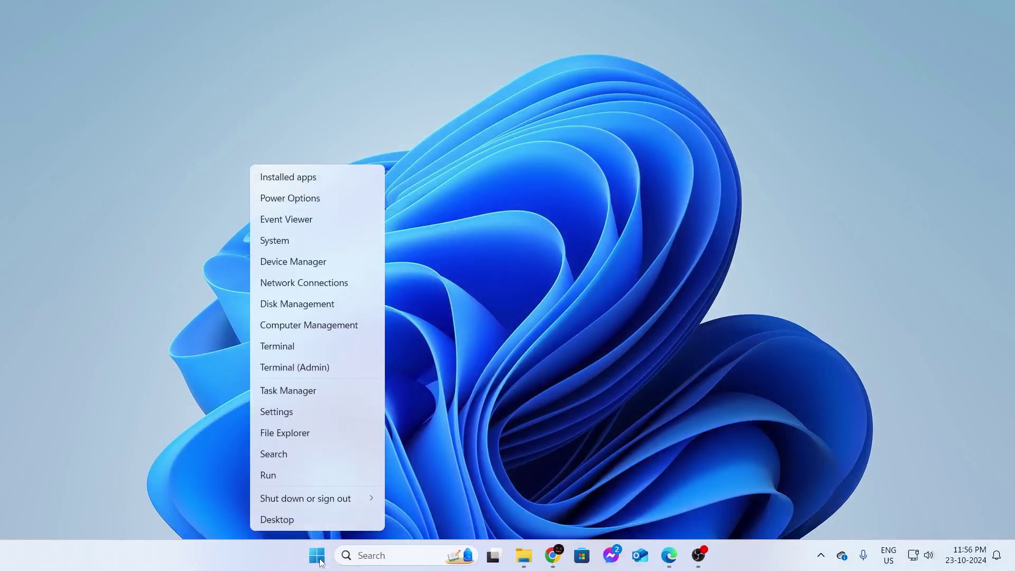
{"action": "left_click", "coordinate": [313, 265]}
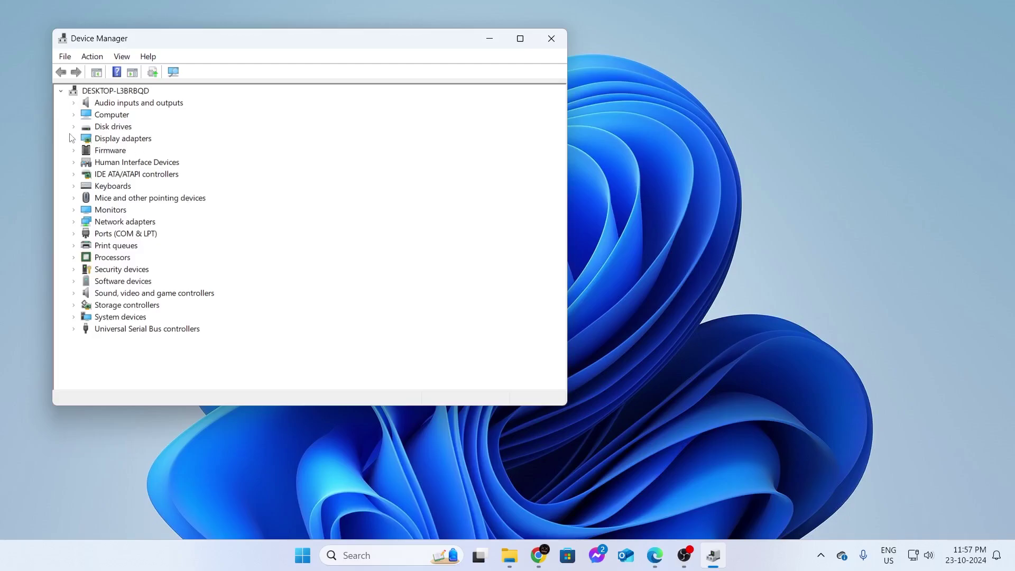
{"action": "left_click", "coordinate": [75, 140]}
{"action": "left_click", "coordinate": [152, 152]}
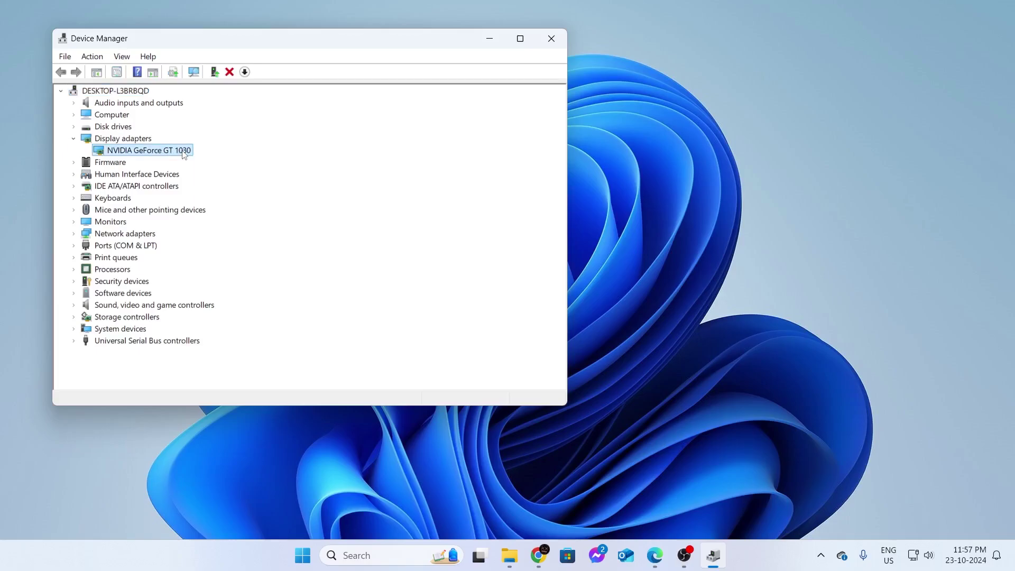
- Search automatically for a GeForce GT 1030 driver update; the best driver is already installed
{"action": "right_click", "coordinate": [183, 153]}
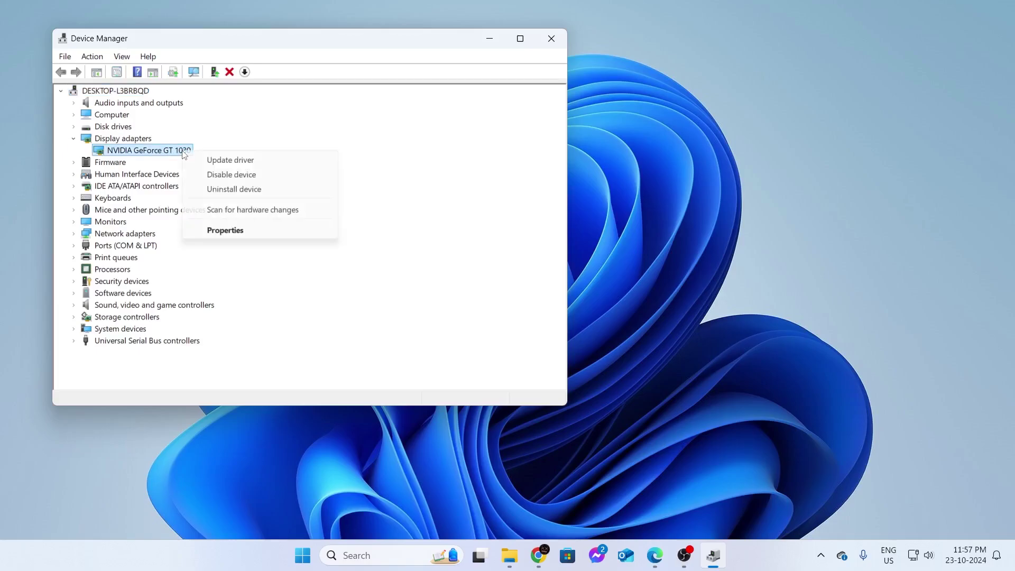
{"action": "left_click", "coordinate": [240, 161]}
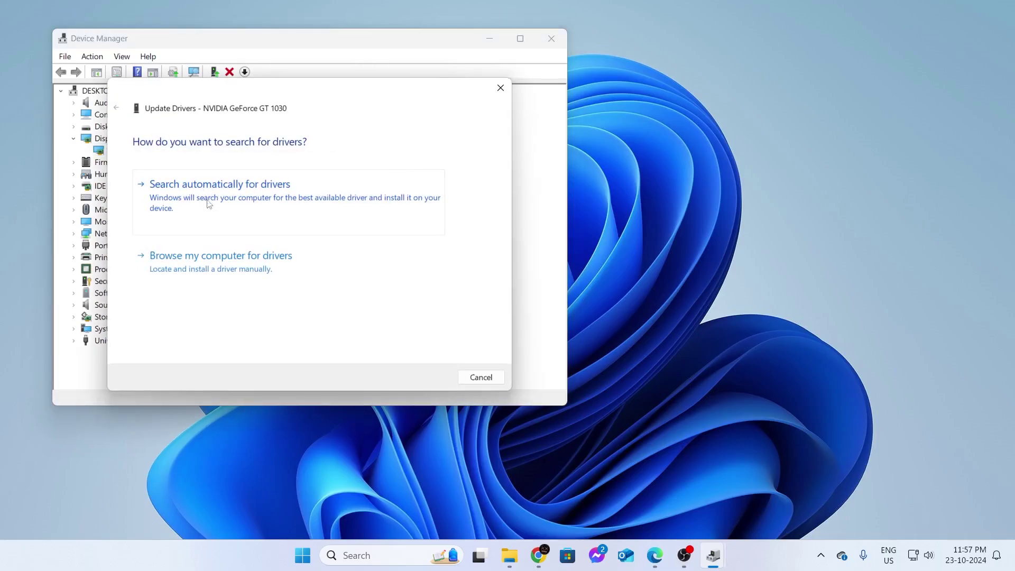
{"action": "left_click", "coordinate": [238, 203]}
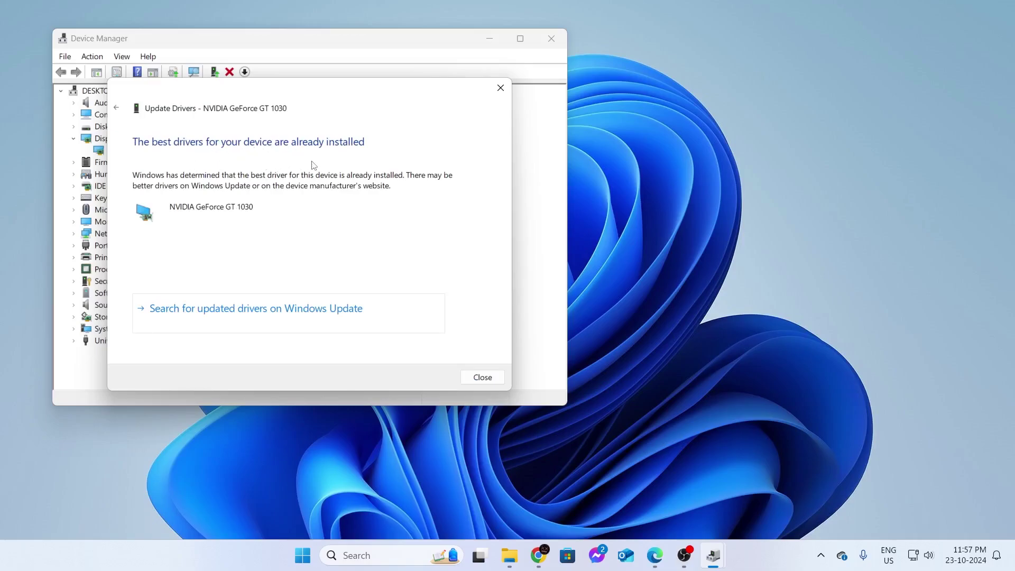
{"action": "left_click", "coordinate": [482, 377]}
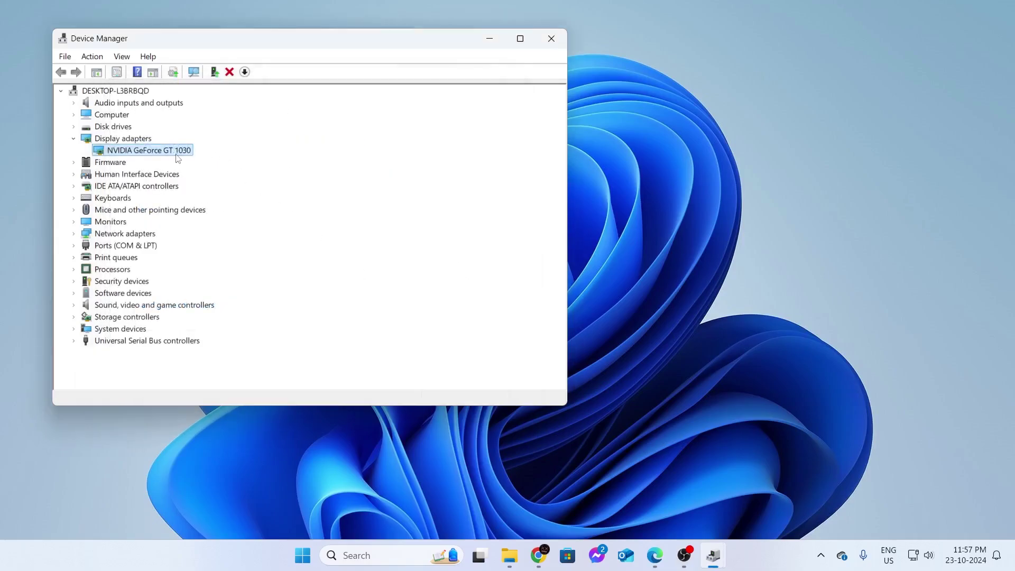
{"action": "right_click", "coordinate": [174, 155]}
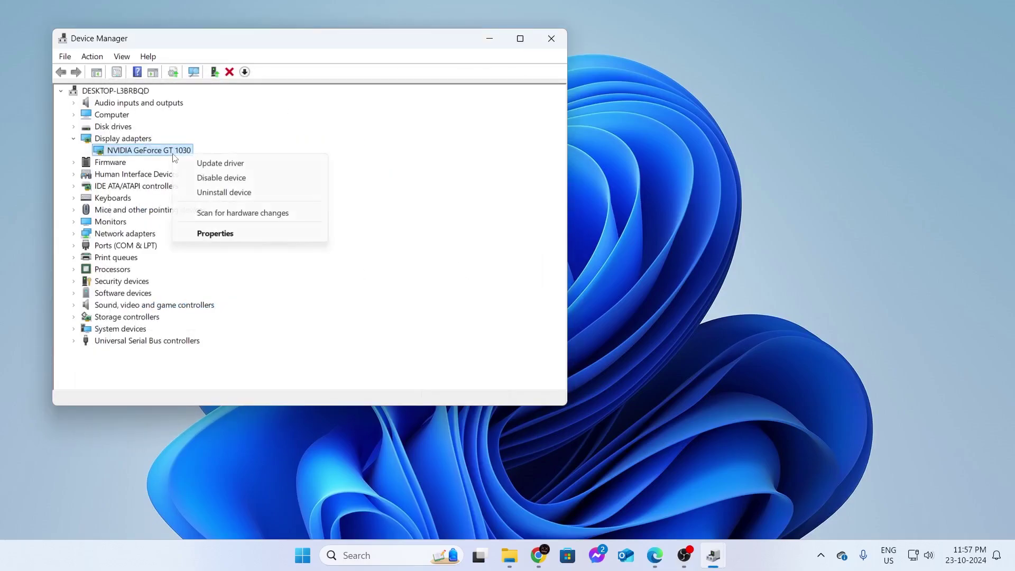
{"action": "left_click", "coordinate": [225, 167]}
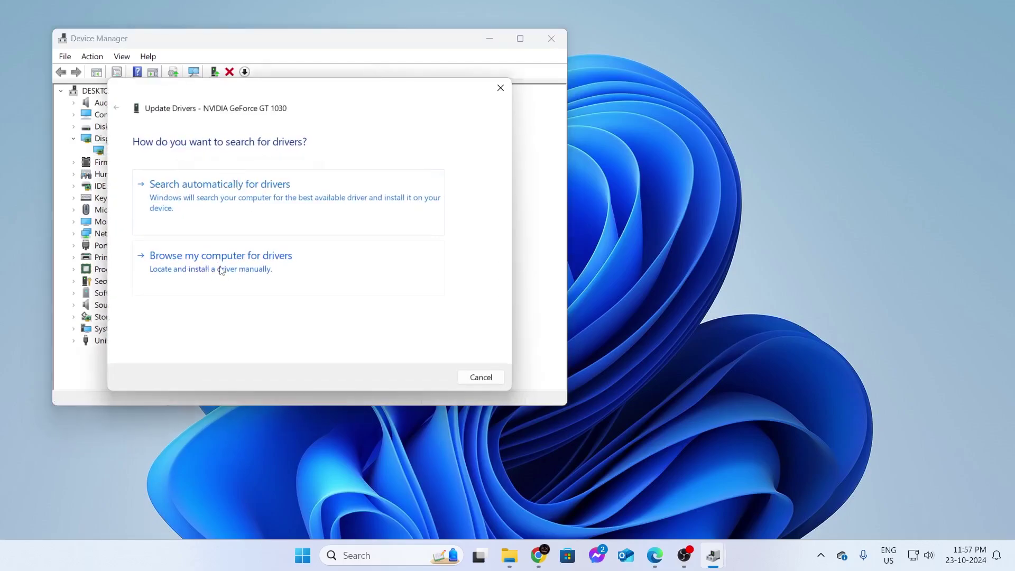
{"action": "left_click", "coordinate": [263, 270]}
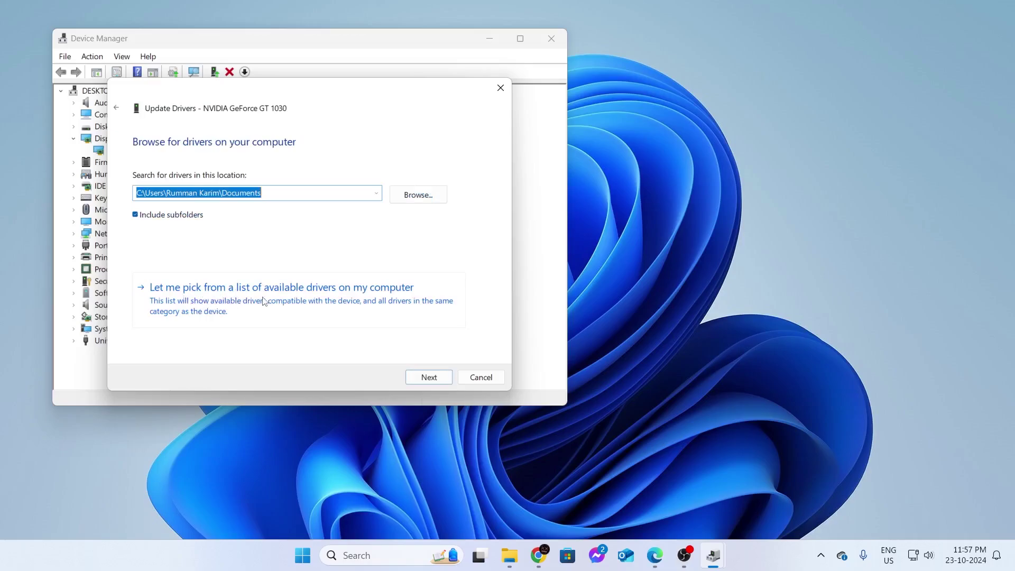
{"action": "left_click", "coordinate": [322, 300]}
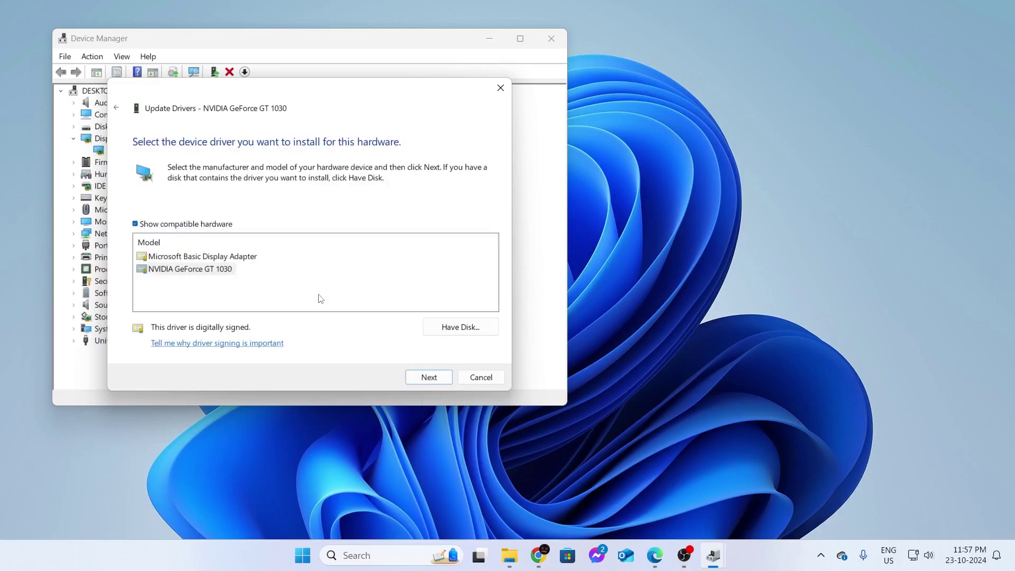
{"action": "left_click", "coordinate": [203, 256]}
{"action": "left_click", "coordinate": [223, 271]}
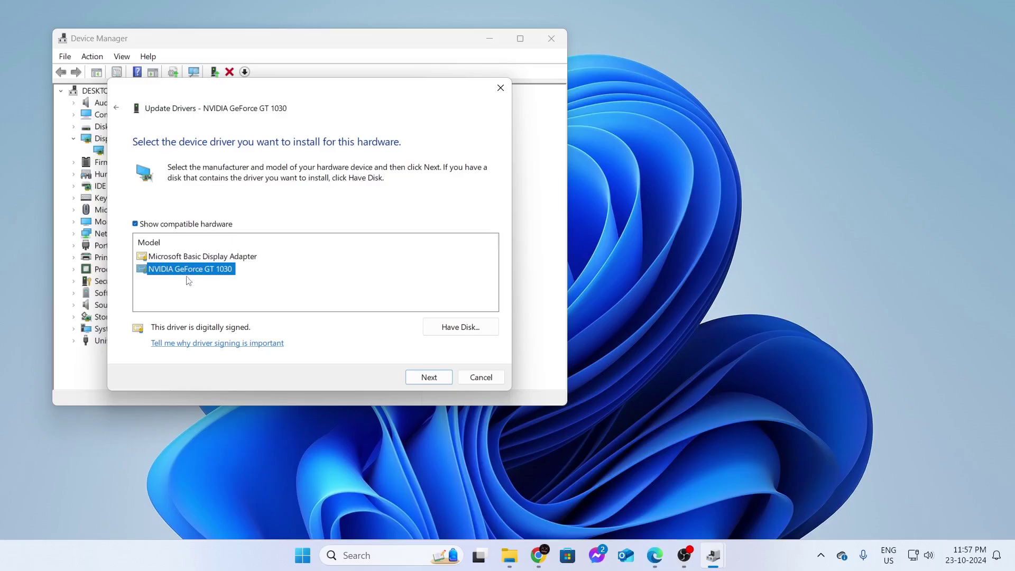
{"action": "left_click", "coordinate": [225, 277]}
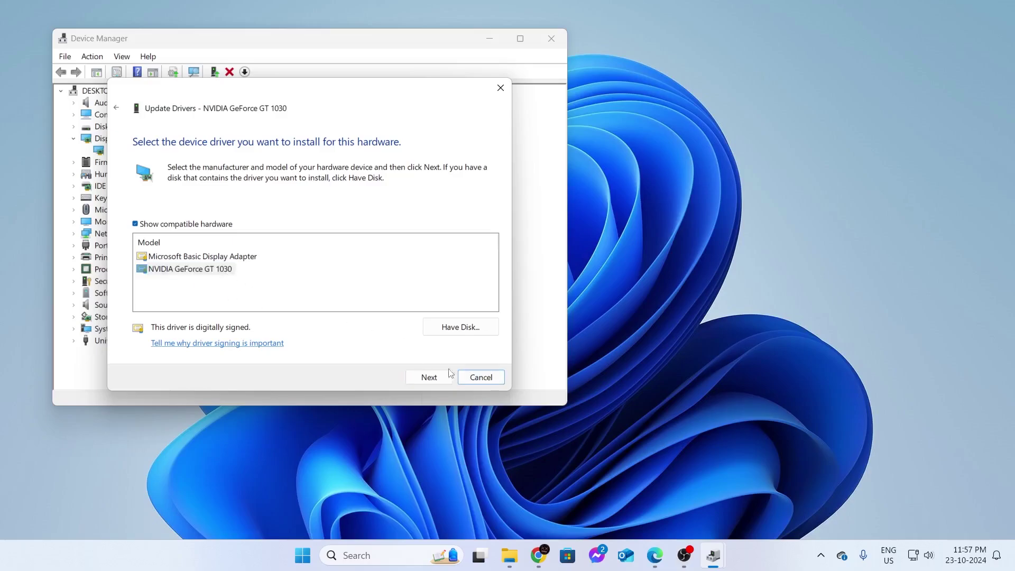
{"action": "left_click", "coordinate": [480, 377]}
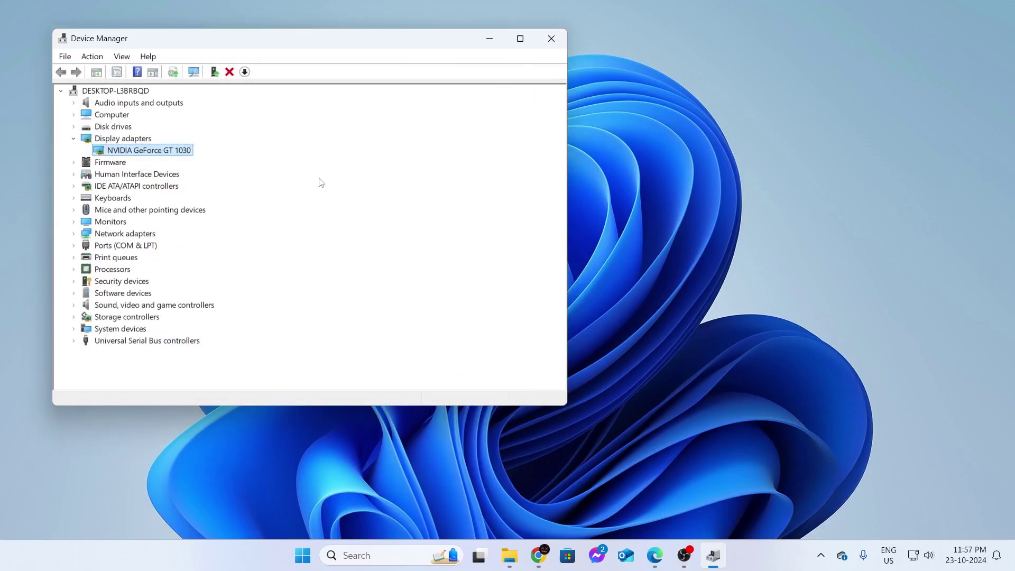
- Review the GeForce GT 1030 driver details: NVIDIA, dated 14-08-2024, version 32.0.15.6094
{"action": "right_click", "coordinate": [173, 154]}
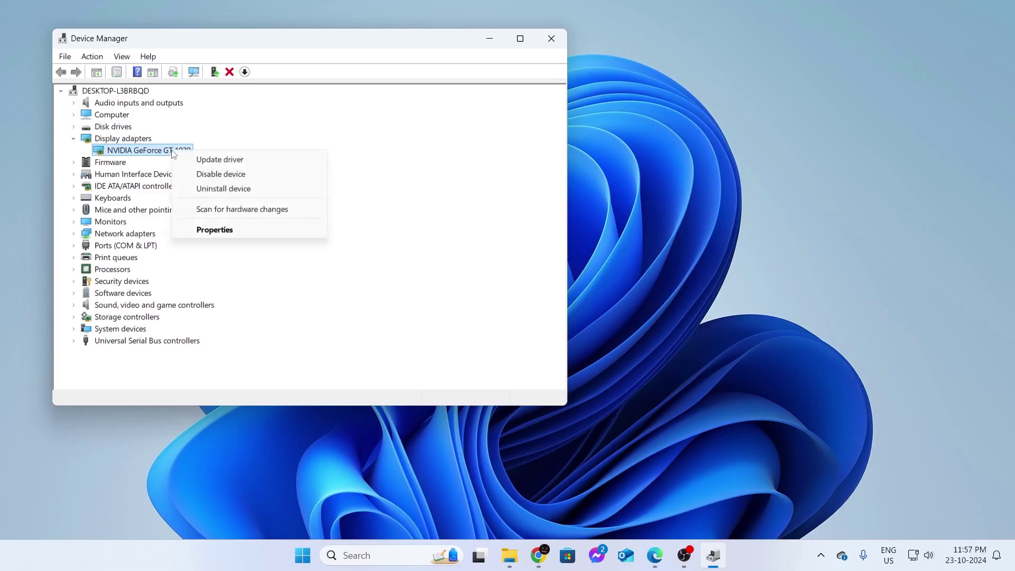
{"action": "left_click", "coordinate": [251, 236]}
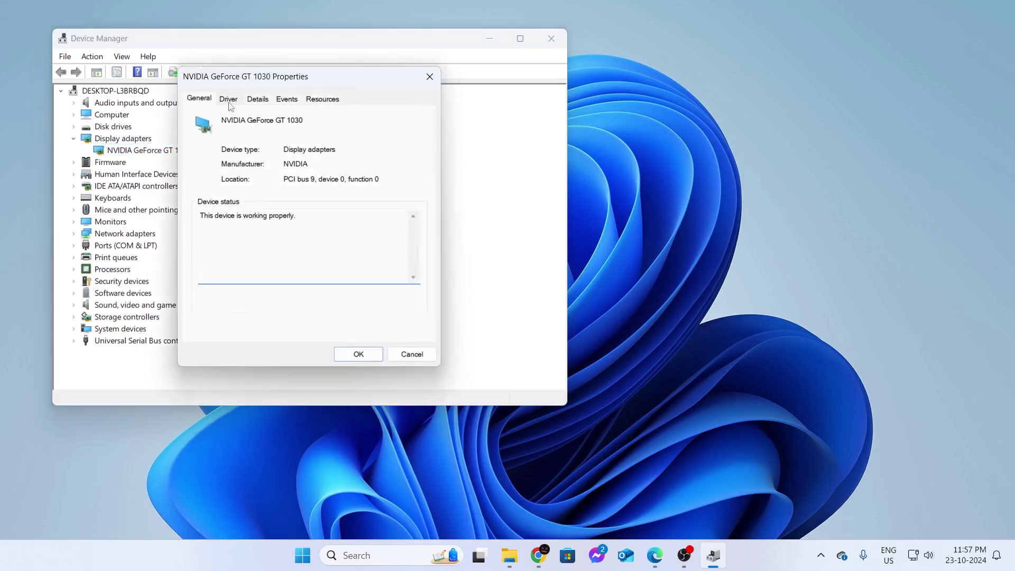
{"action": "left_click", "coordinate": [228, 101]}
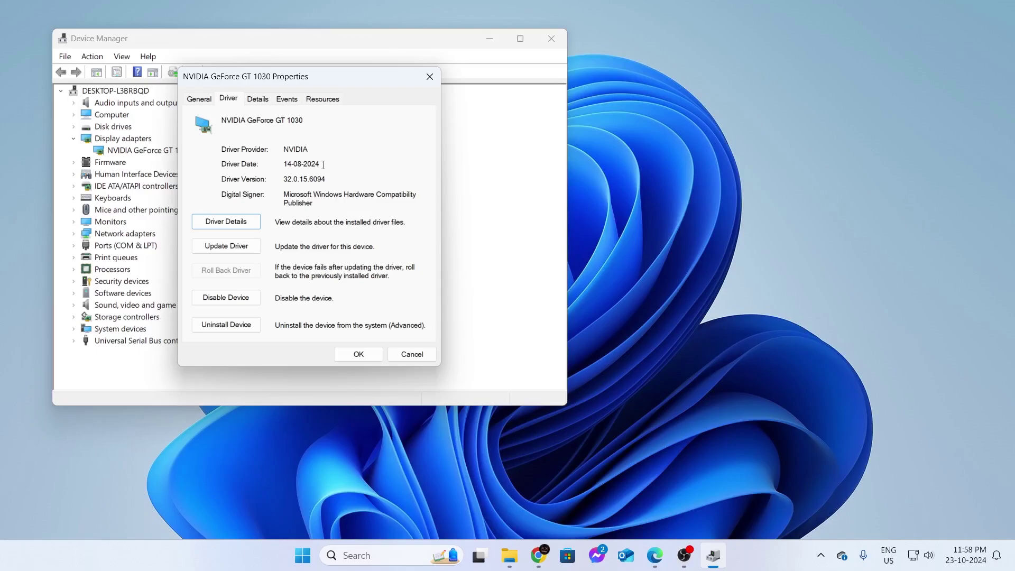
{"action": "left_click_drag", "start_coordinate": [324, 165], "coordinate": [287, 164]}
{"action": "left_click", "coordinate": [316, 166]}
{"action": "left_click", "coordinate": [412, 354]}
- Close Device Manager and search Google in Edge for 'nvidia driver download'
{"action": "left_click", "coordinate": [551, 38]}
{"action": "mouse_move", "coordinate": [655, 555]}
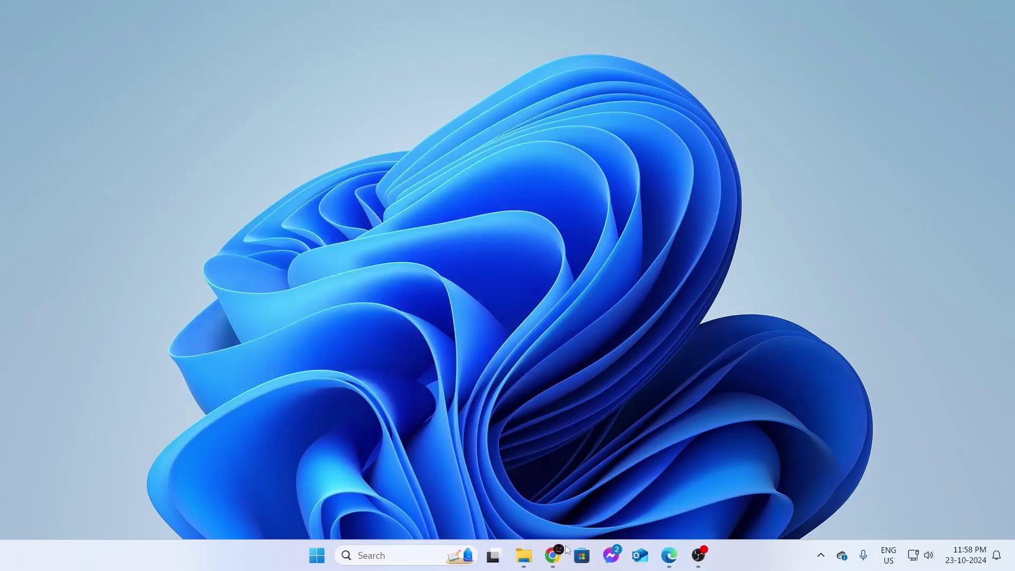
{"action": "left_click", "coordinate": [670, 555]}
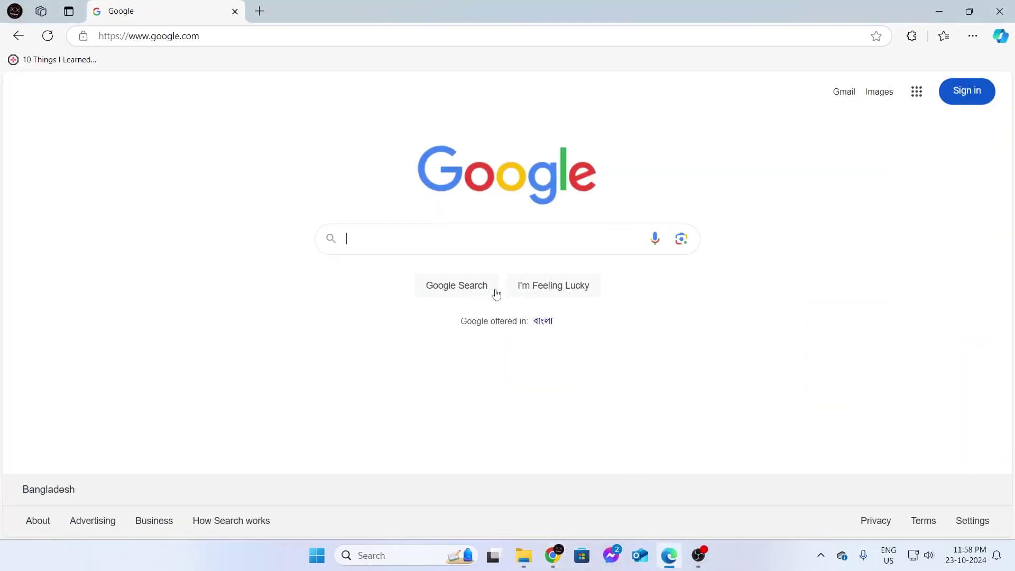
{"action": "left_click", "coordinate": [487, 238]}
{"action": "type", "text": "n"}
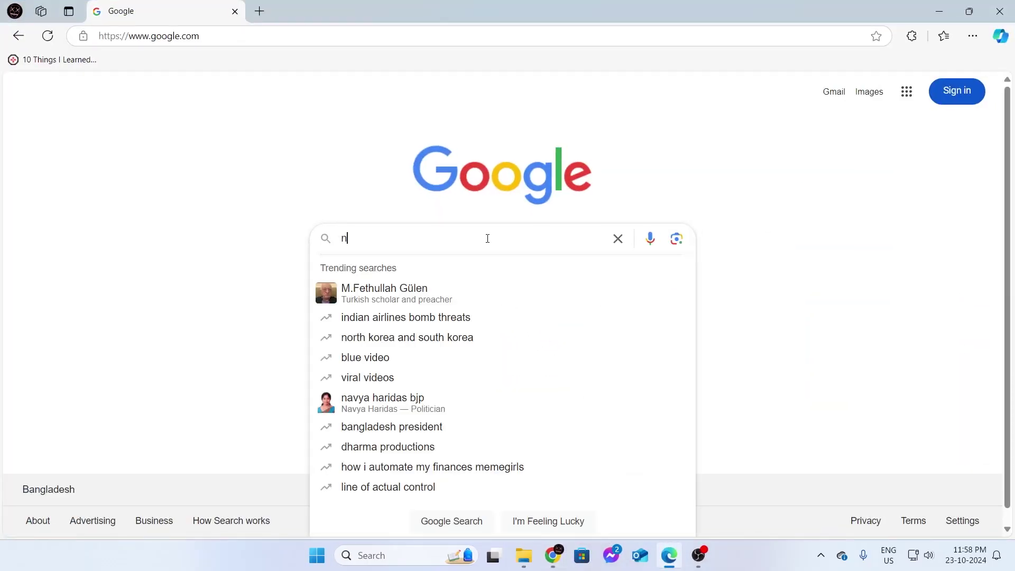
{"action": "type", "text": "vidia"}
{"action": "key", "text": "Down"}
{"action": "key", "text": "Down"}
{"action": "key", "text": "Down"}
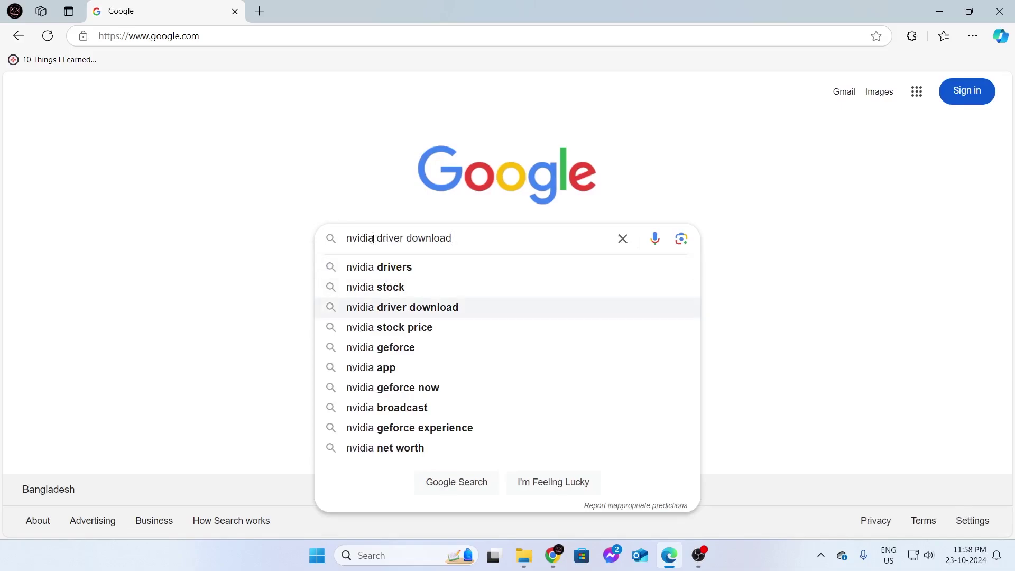
{"action": "left_click_drag", "start_coordinate": [374, 238], "coordinate": [322, 248]}
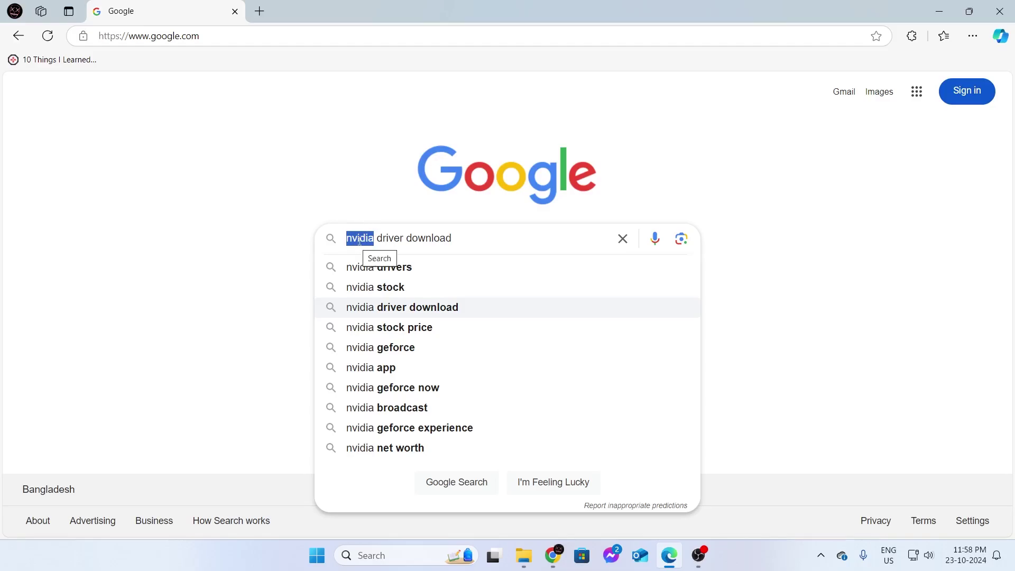
{"action": "left_click", "coordinate": [561, 240]}
{"action": "key", "text": "Return"}
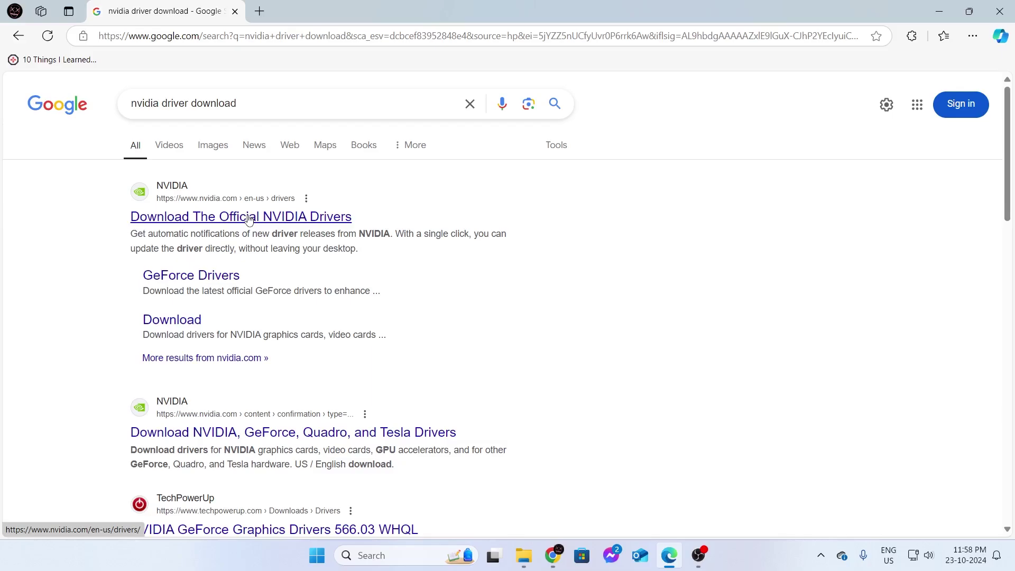
- Open NVIDIA's official drivers page and accept its cookie notice
{"action": "left_click", "coordinate": [249, 216]}
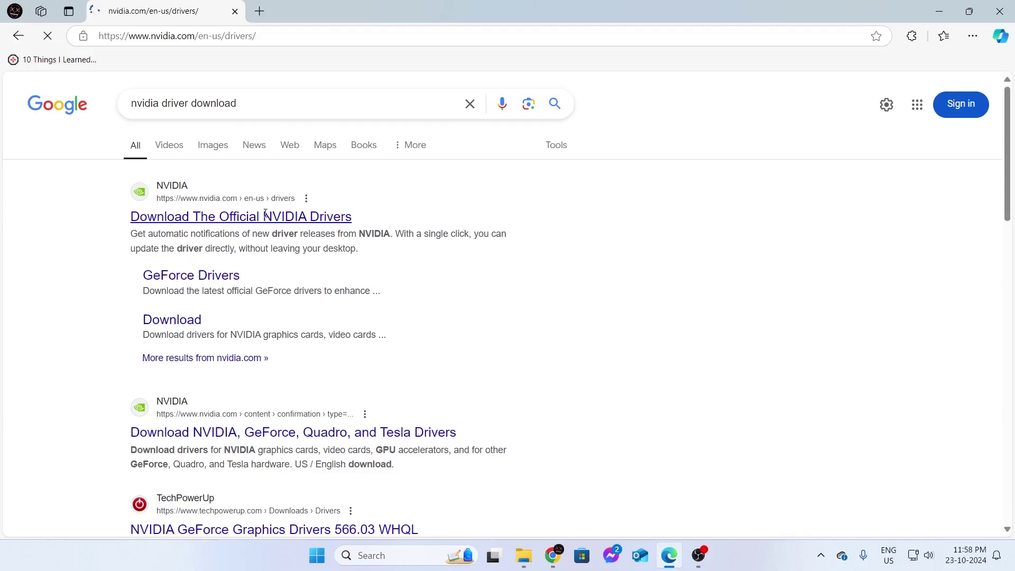
{"action": "scroll", "coordinate": [265, 212], "scroll_direction": "down", "scroll_amount": 1}
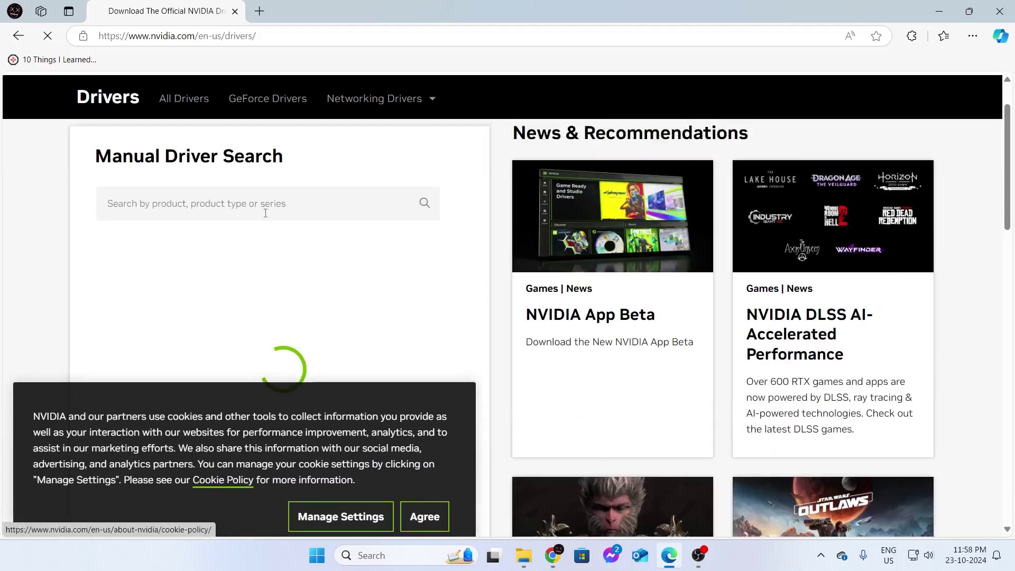
{"action": "left_click", "coordinate": [425, 498]}
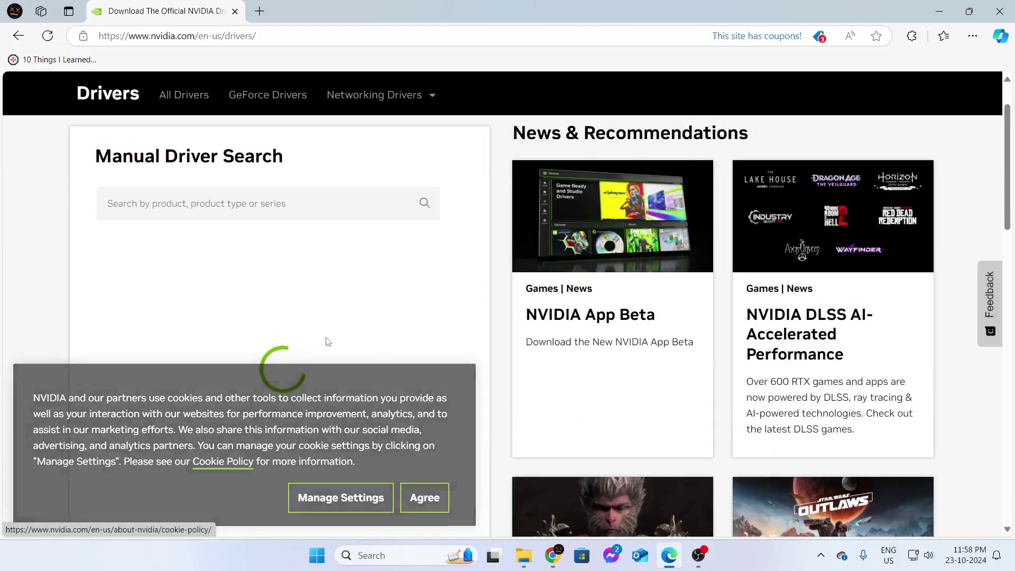
{"action": "left_click", "coordinate": [260, 203]}
{"action": "scroll", "coordinate": [261, 208], "scroll_direction": "up", "scroll_amount": 2}
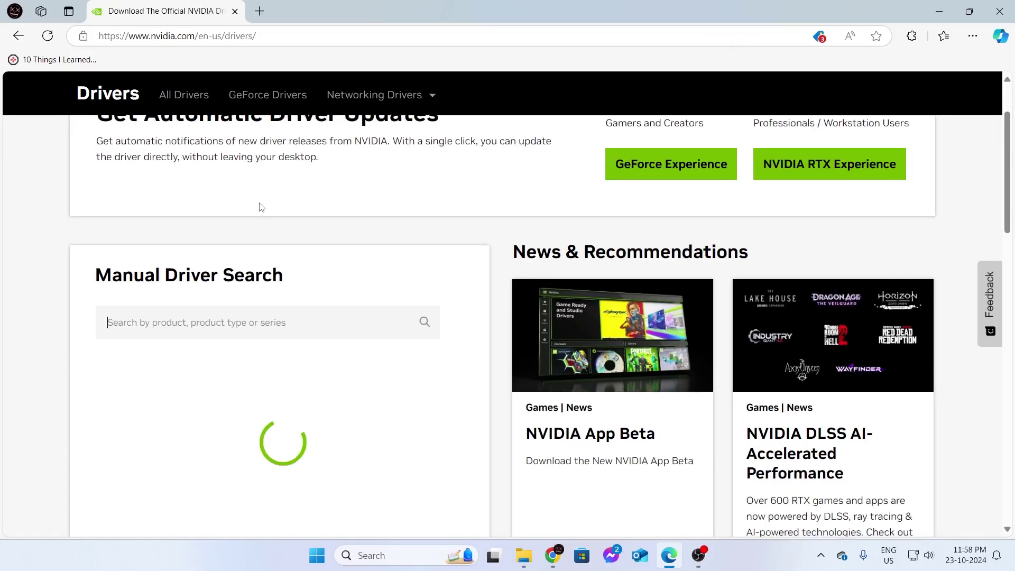
{"action": "scroll", "coordinate": [260, 208], "scroll_direction": "down", "scroll_amount": 1}
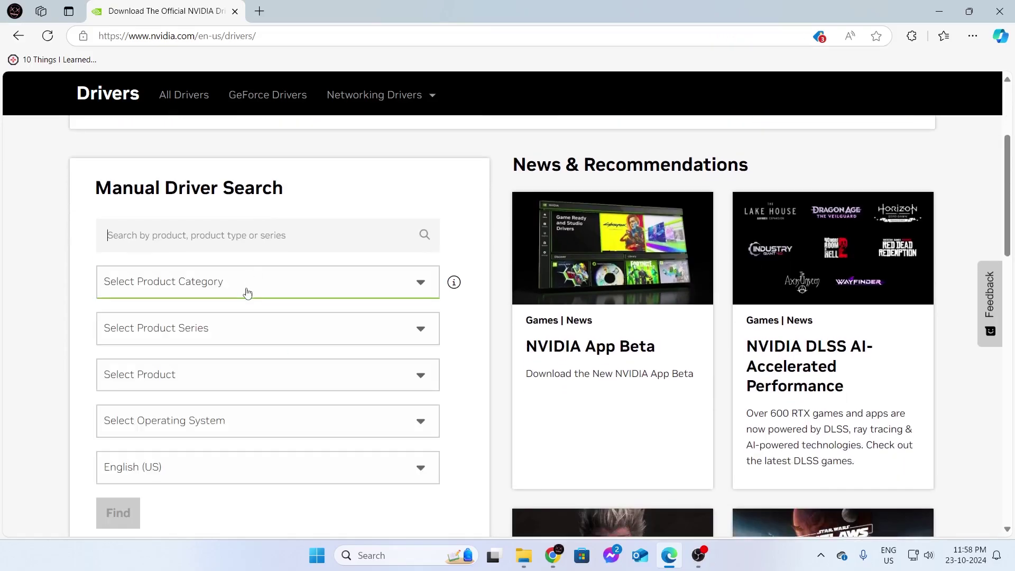
{"action": "type", "text": "gt 1030"}
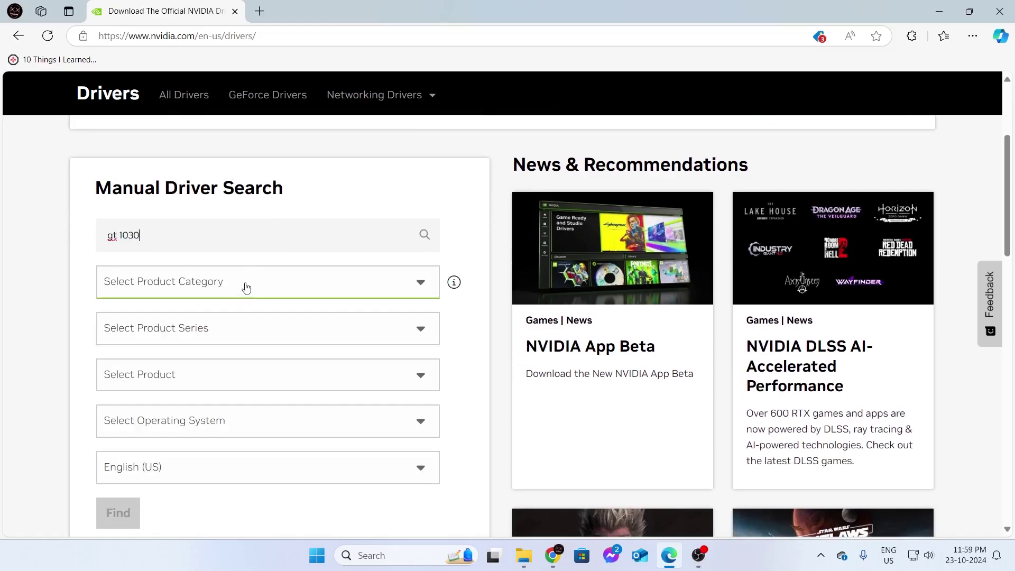
{"action": "scroll", "coordinate": [246, 287], "scroll_direction": "down", "scroll_amount": 1}
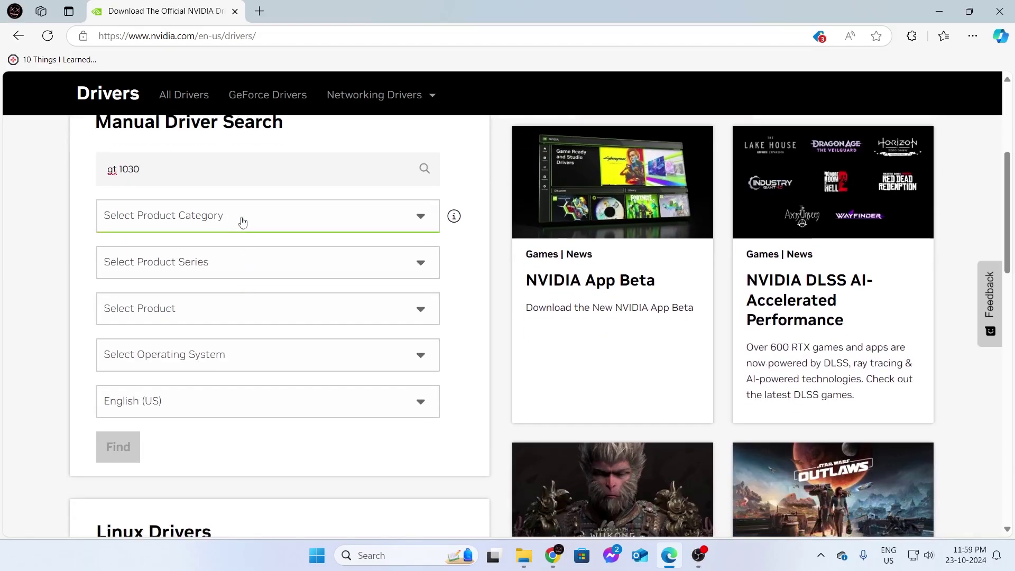
- Choose GeForce, GeForce 10 Series and GeForce GT 1030 in the manual driver search
{"action": "left_click", "coordinate": [231, 221]}
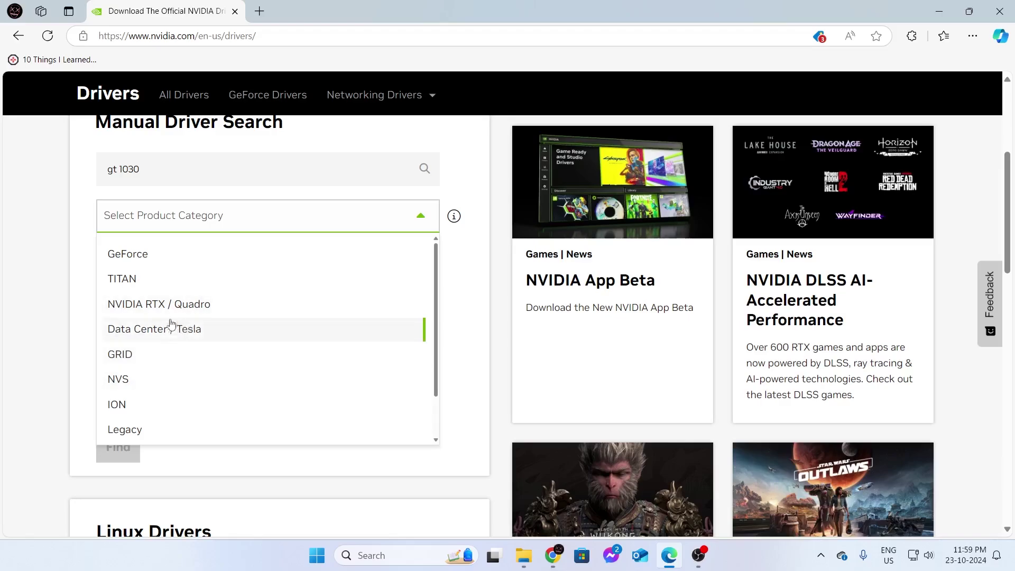
{"action": "left_click", "coordinate": [153, 257]}
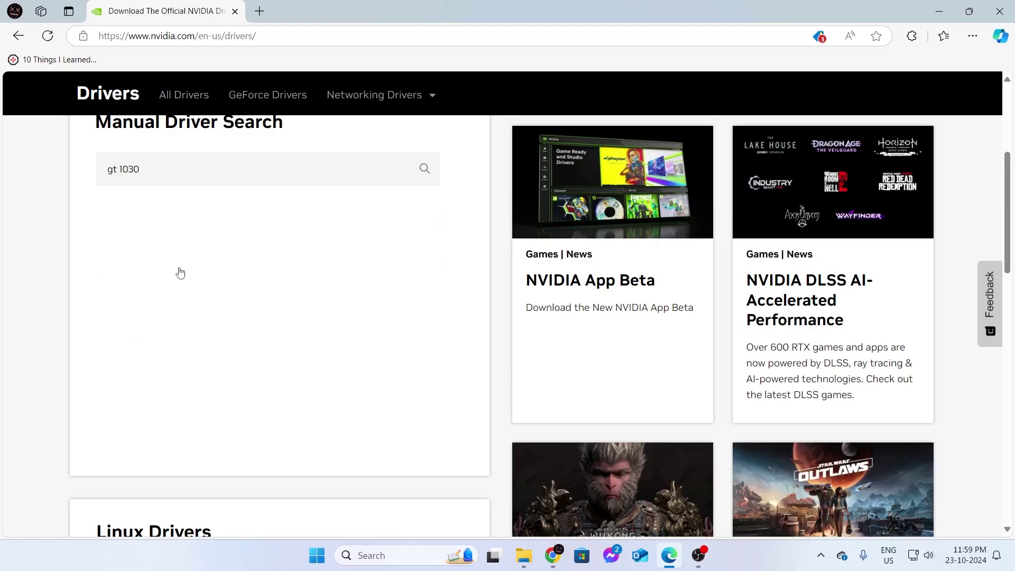
{"action": "scroll", "coordinate": [179, 271], "scroll_direction": "up", "scroll_amount": 2}
{"action": "scroll", "coordinate": [215, 236], "scroll_direction": "down", "scroll_amount": 2}
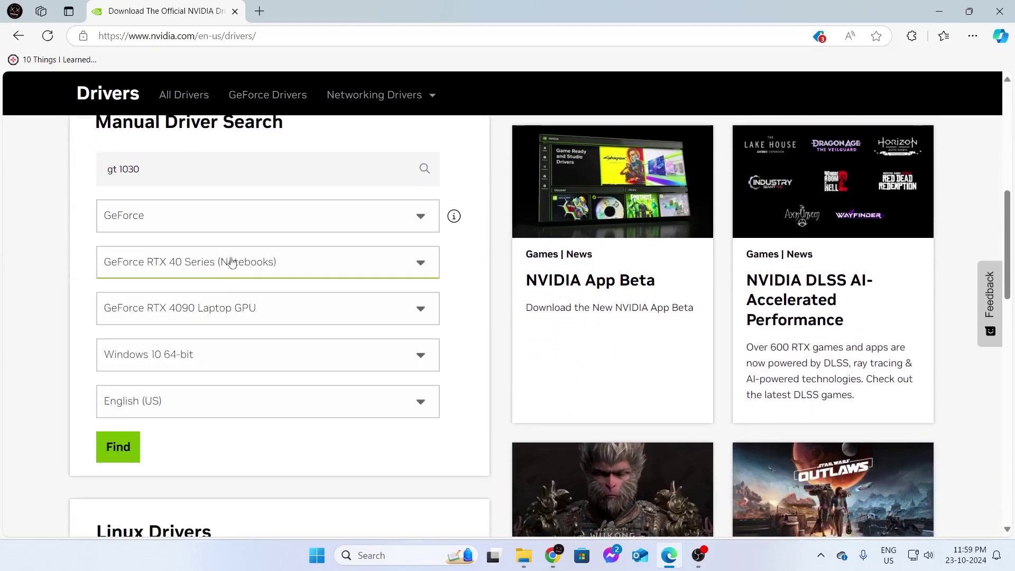
{"action": "left_click", "coordinate": [208, 262]}
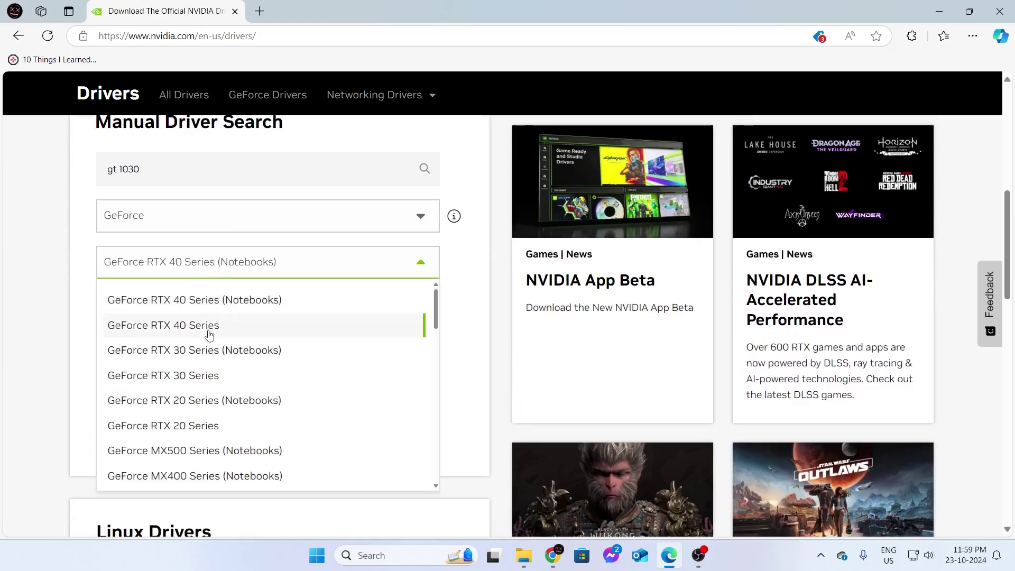
{"action": "scroll", "coordinate": [218, 334], "scroll_direction": "down", "scroll_amount": 2}
{"action": "scroll", "coordinate": [223, 369], "scroll_direction": "down", "scroll_amount": 3}
{"action": "scroll", "coordinate": [222, 374], "scroll_direction": "down", "scroll_amount": 1}
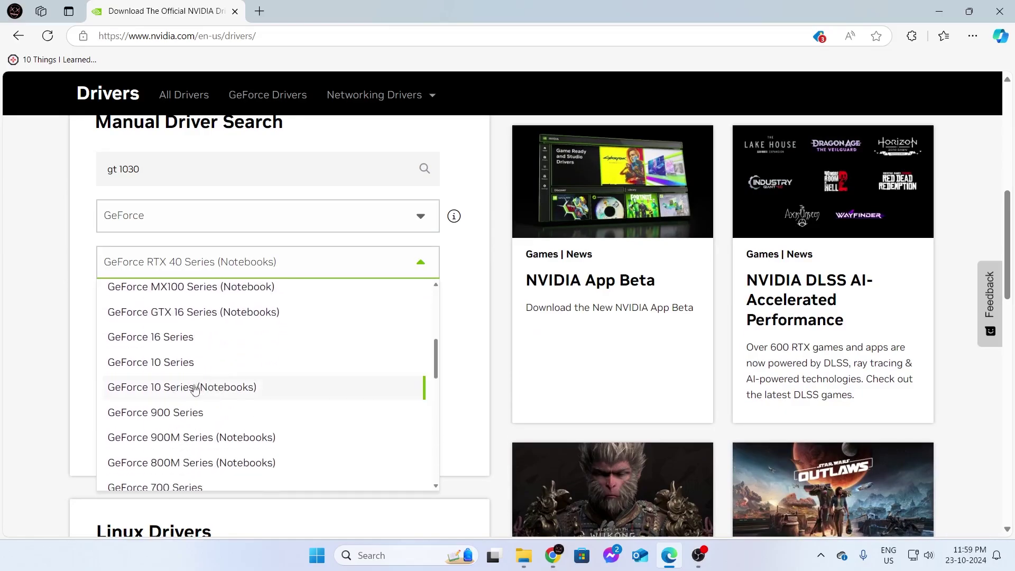
{"action": "left_click", "coordinate": [170, 361]}
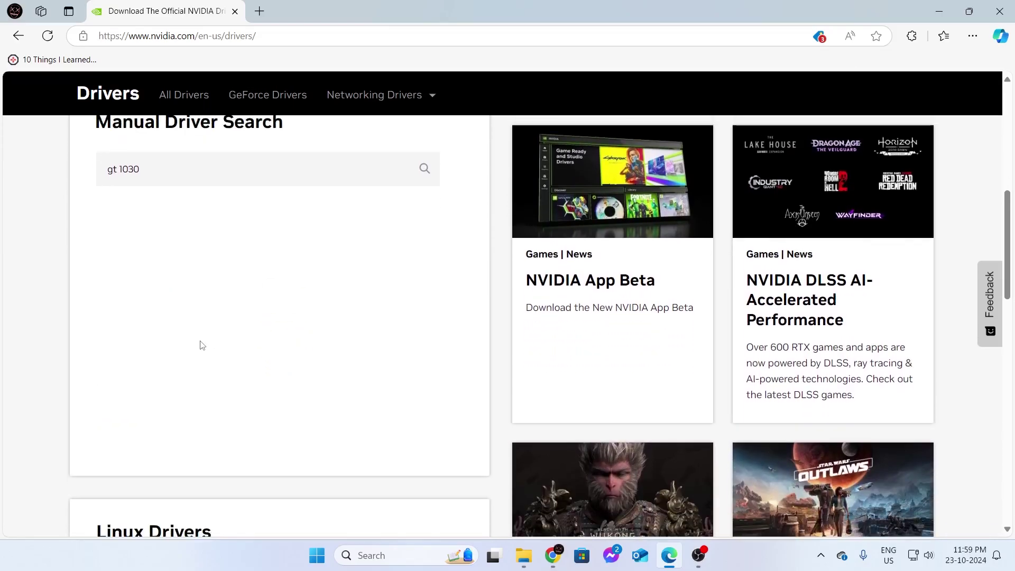
{"action": "left_click", "coordinate": [208, 308]}
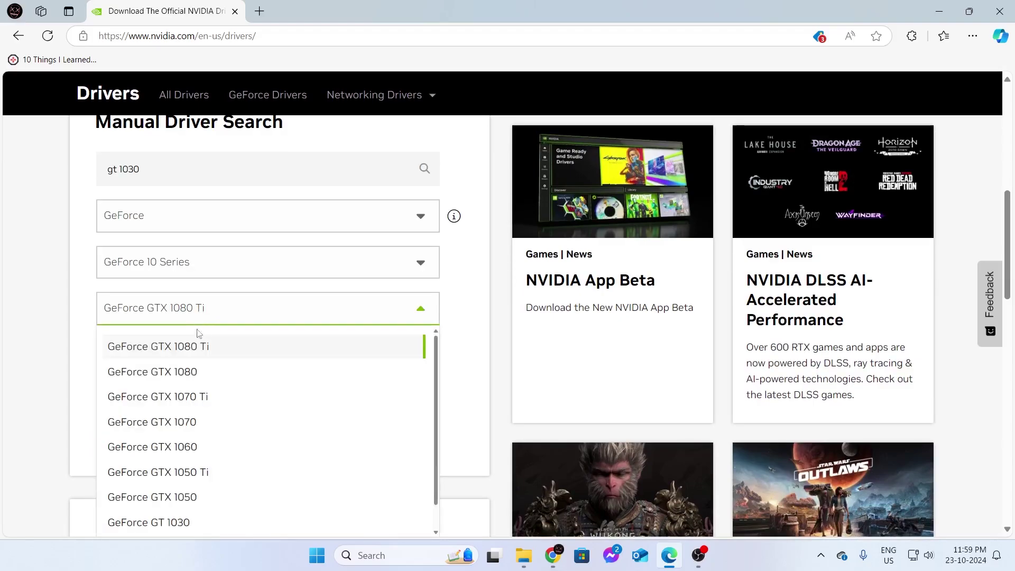
{"action": "scroll", "coordinate": [211, 398], "scroll_direction": "down", "scroll_amount": 1}
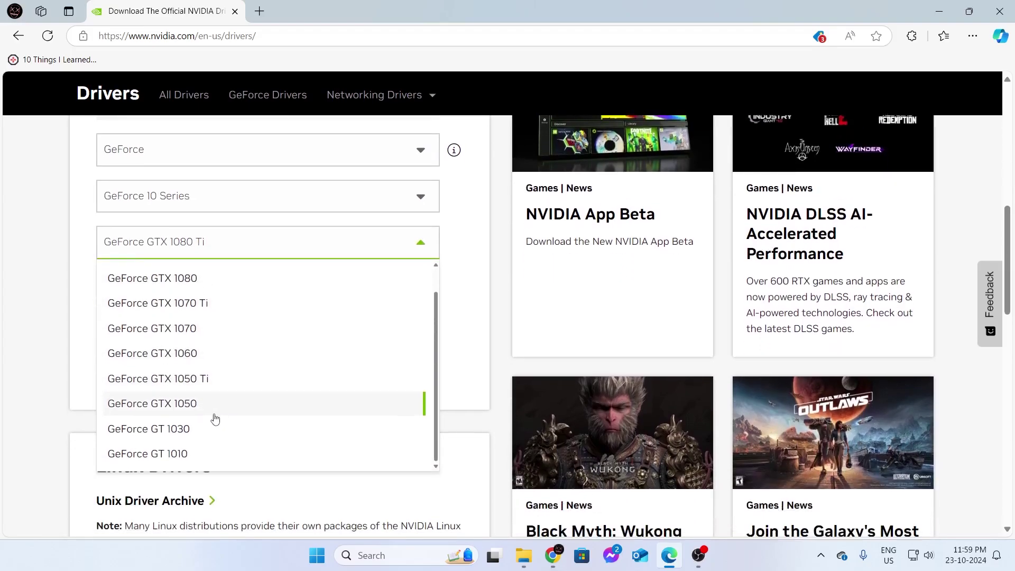
{"action": "left_click", "coordinate": [184, 435]}
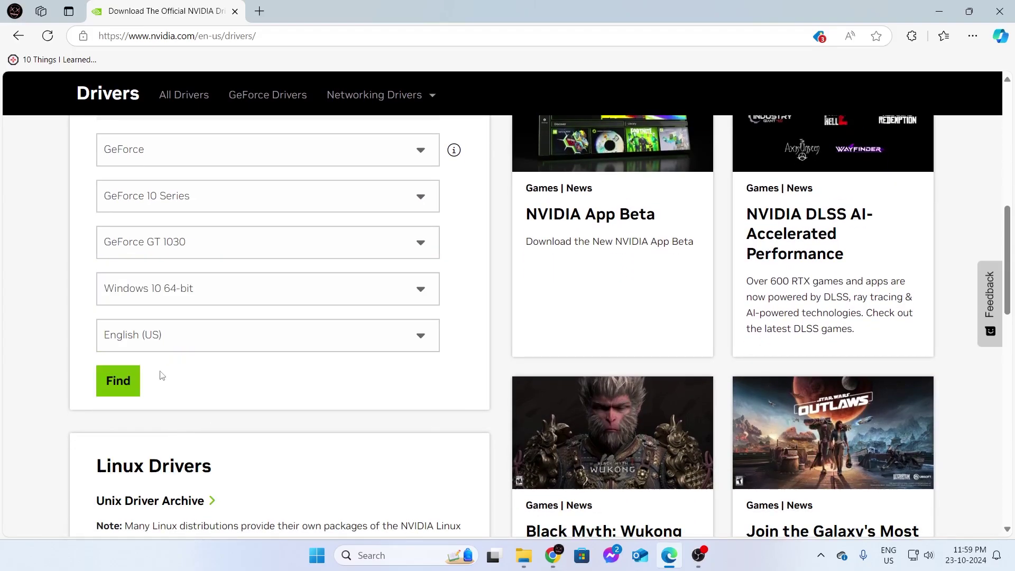
{"action": "scroll", "coordinate": [161, 375], "scroll_direction": "up", "scroll_amount": 1}
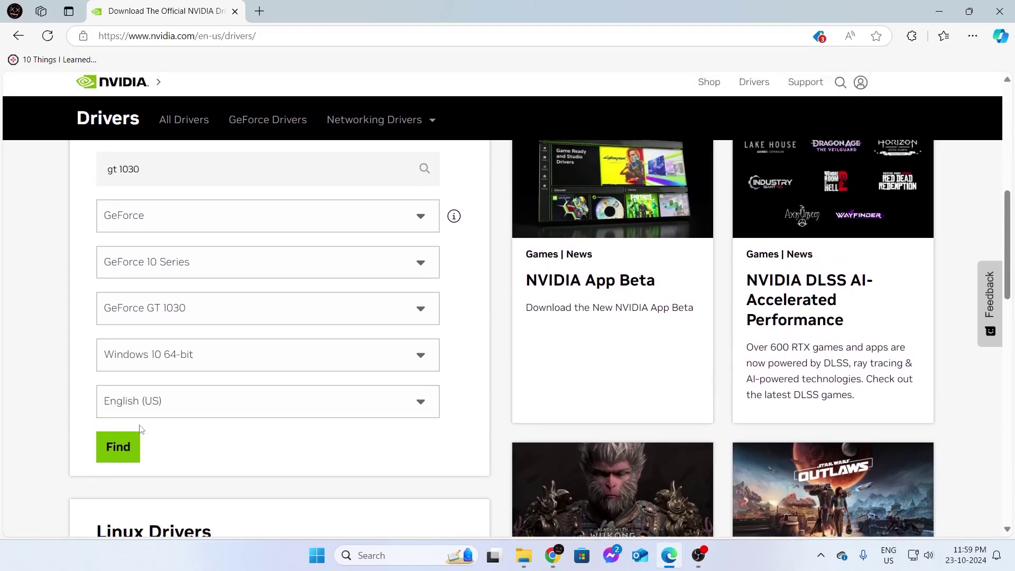
- Find GT 1030 drivers, expand older versions, and view Game Ready Driver 566.03's details
{"action": "left_click", "coordinate": [117, 446]}
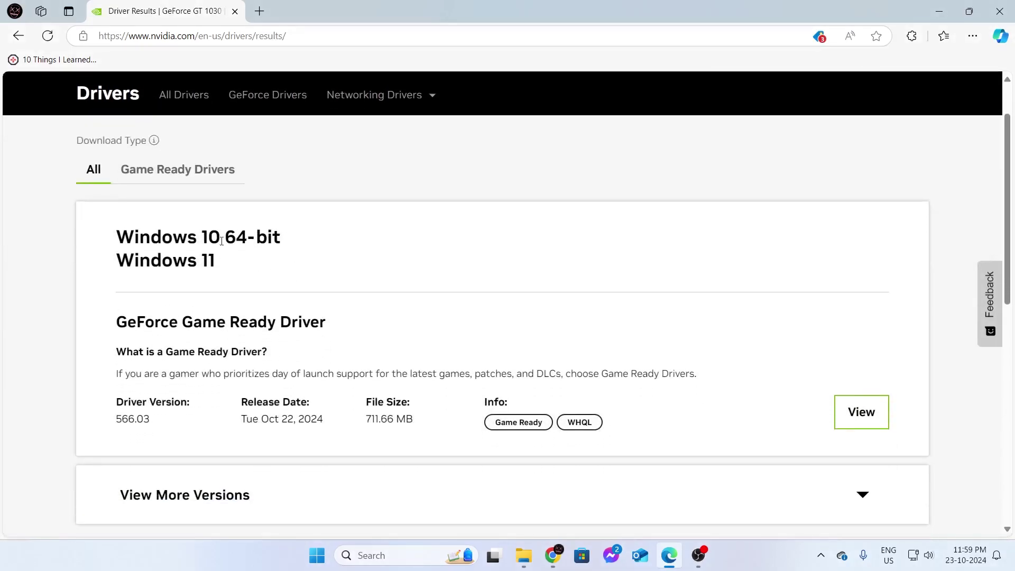
{"action": "scroll", "coordinate": [238, 278], "scroll_direction": "down", "scroll_amount": 1}
{"action": "scroll", "coordinate": [253, 357], "scroll_direction": "down", "scroll_amount": 1}
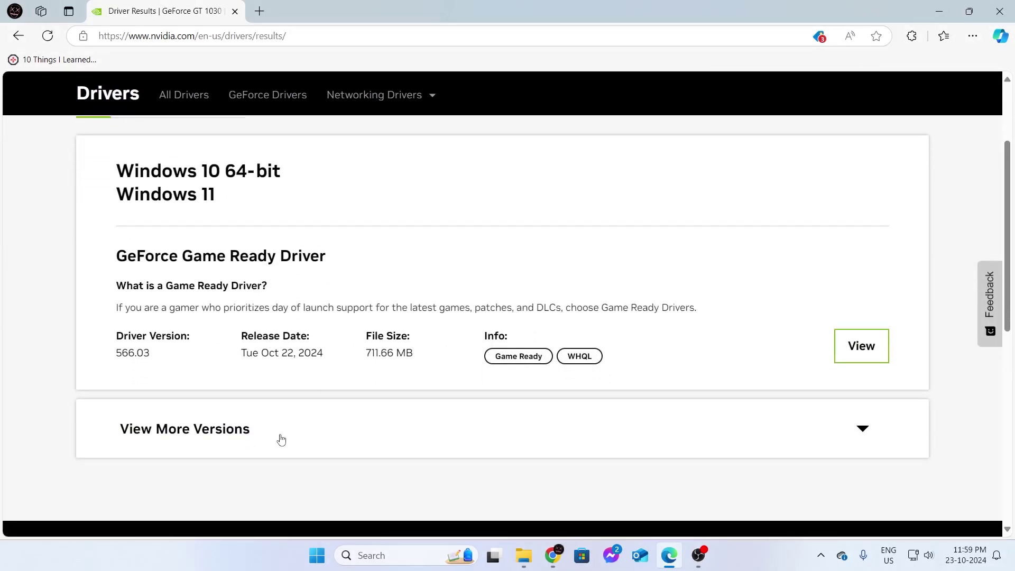
{"action": "left_click", "coordinate": [862, 429]}
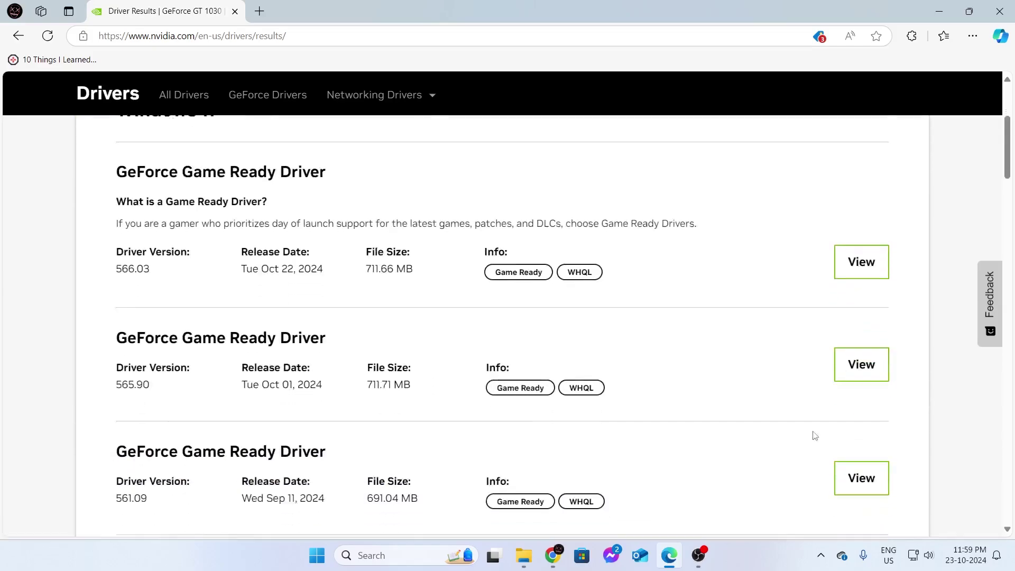
{"action": "scroll", "coordinate": [809, 429], "scroll_direction": "down", "scroll_amount": 3}
{"action": "scroll", "coordinate": [507, 317], "scroll_direction": "down", "scroll_amount": 1}
{"action": "scroll", "coordinate": [413, 333], "scroll_direction": "down", "scroll_amount": 1}
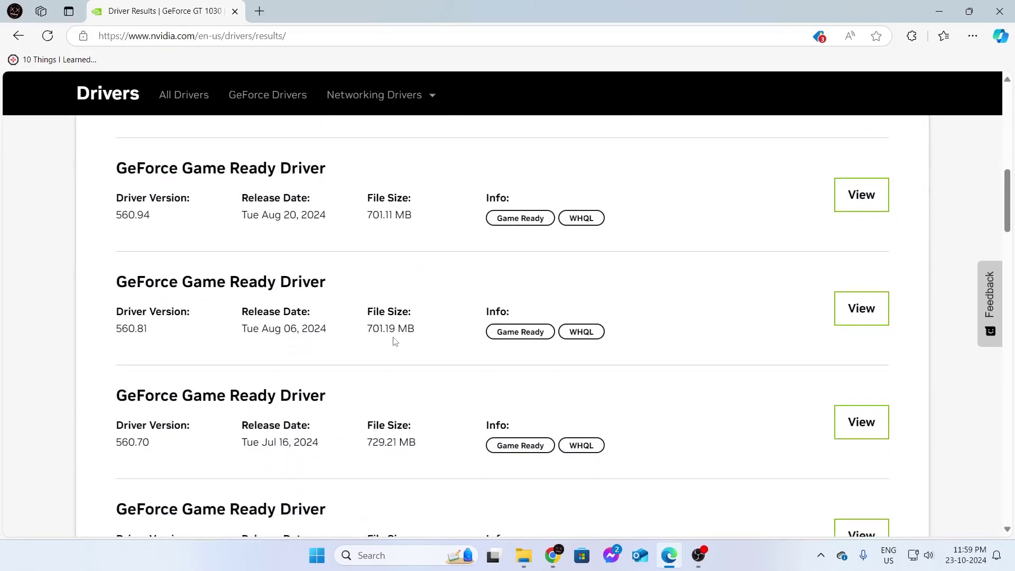
{"action": "scroll", "coordinate": [418, 343], "scroll_direction": "down", "scroll_amount": 1}
{"action": "scroll", "coordinate": [417, 342], "scroll_direction": "down", "scroll_amount": 1}
{"action": "scroll", "coordinate": [539, 325], "scroll_direction": "up", "scroll_amount": 3}
{"action": "scroll", "coordinate": [544, 317], "scroll_direction": "up", "scroll_amount": 3}
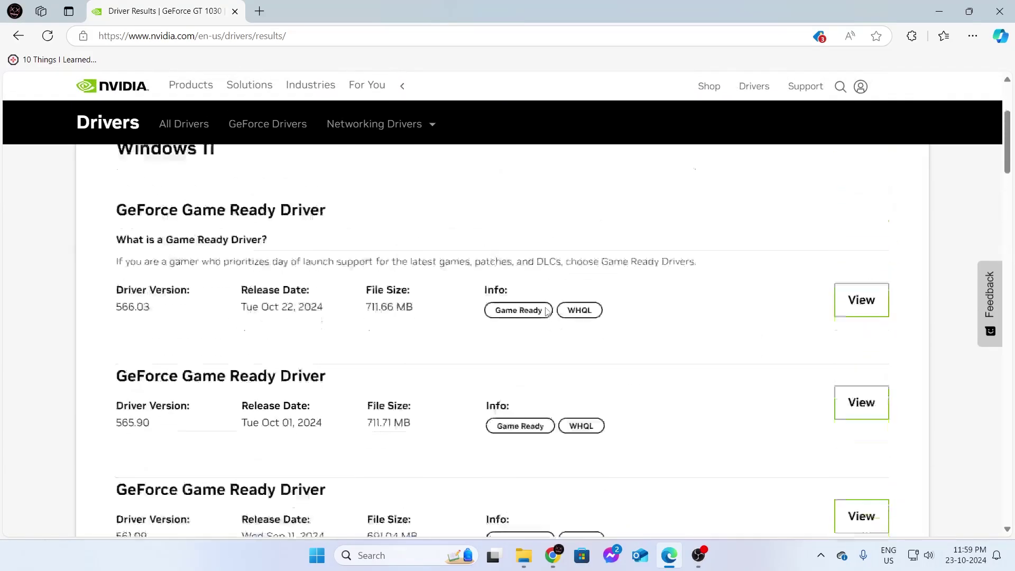
{"action": "scroll", "coordinate": [546, 312], "scroll_direction": "up", "scroll_amount": 2}
{"action": "scroll", "coordinate": [547, 312], "scroll_direction": "up", "scroll_amount": 2}
{"action": "scroll", "coordinate": [508, 333], "scroll_direction": "down", "scroll_amount": 1}
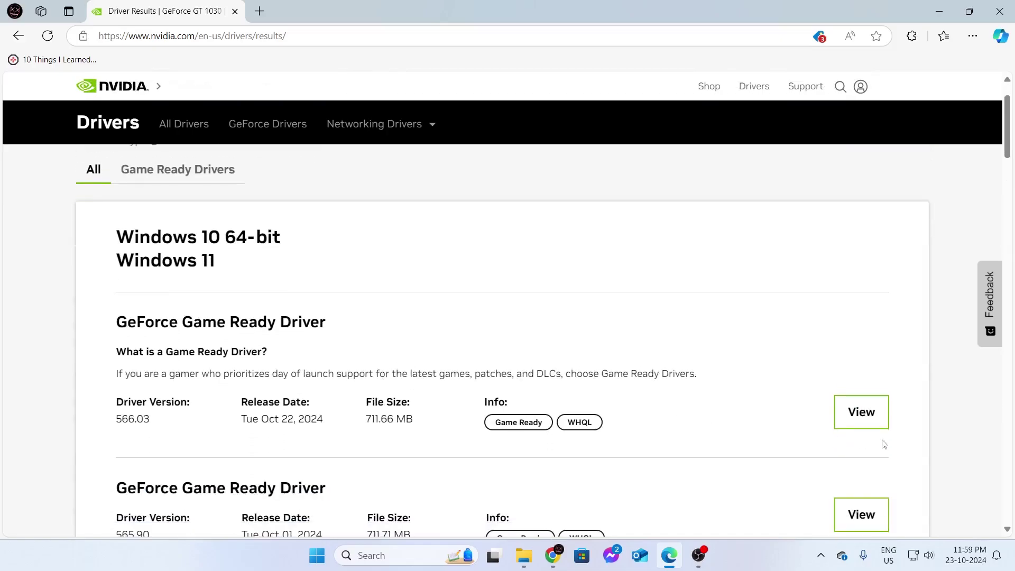
{"action": "left_click", "coordinate": [867, 415]}
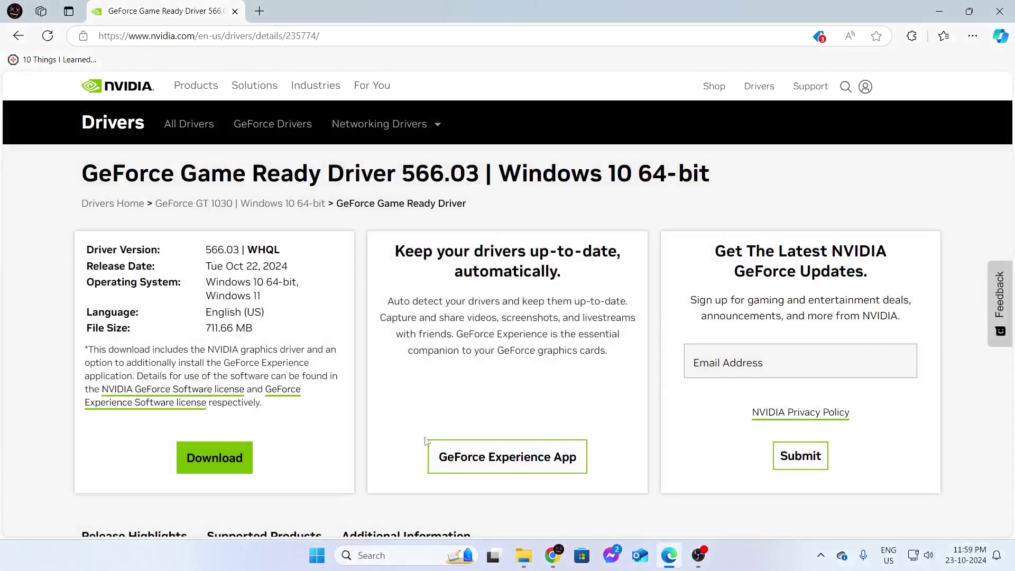
- Download Game Ready Driver 566.03 (711.66 MB) for Windows 10 64-bit
{"action": "left_click", "coordinate": [242, 467]}
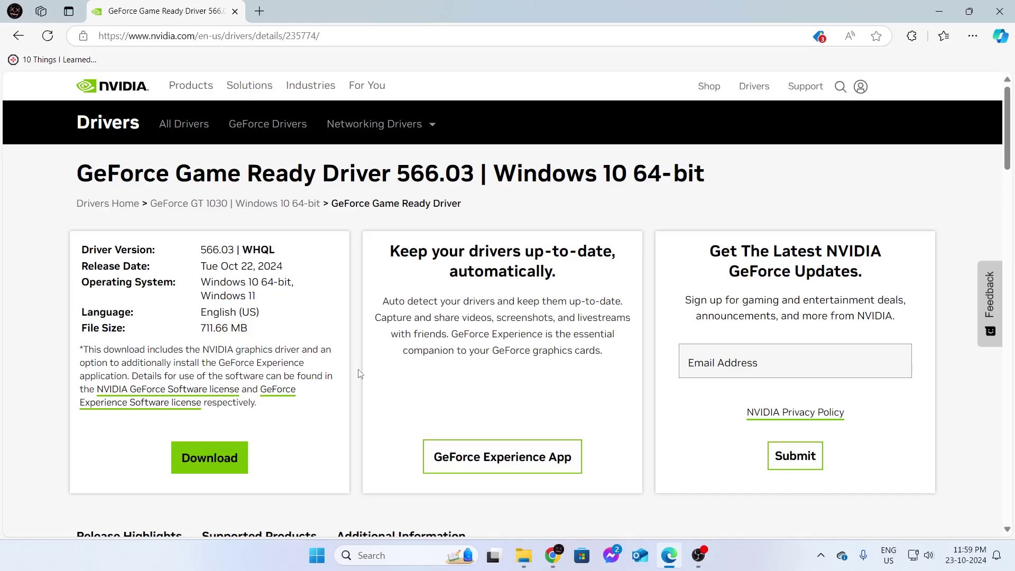
- Close the Edge window to reveal the Windows 11 desktop wallpaper
{"action": "left_click", "coordinate": [235, 11]}
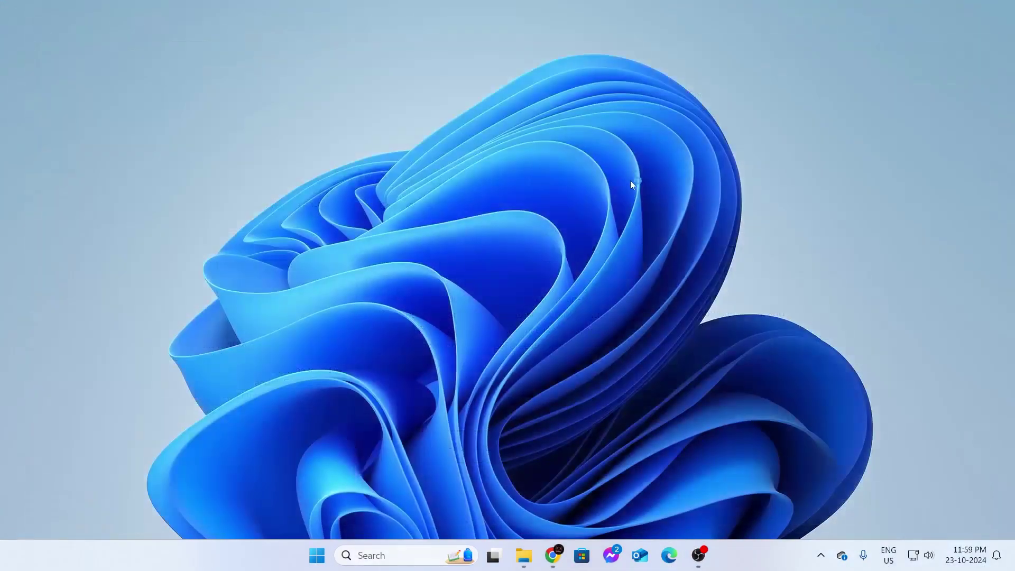